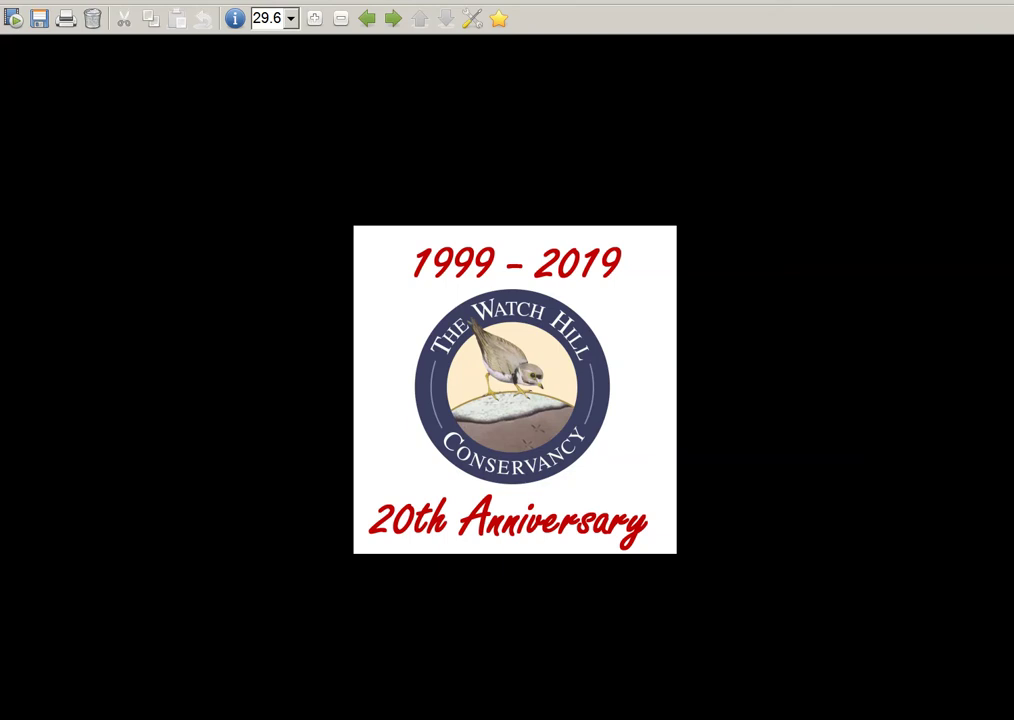
Step: Exit full screen on the Watch Hill Conservancy 20th Anniversary logo in the image viewer
{"action": "key", "text": "Escape"}
{"action": "key", "text": "Escape"}
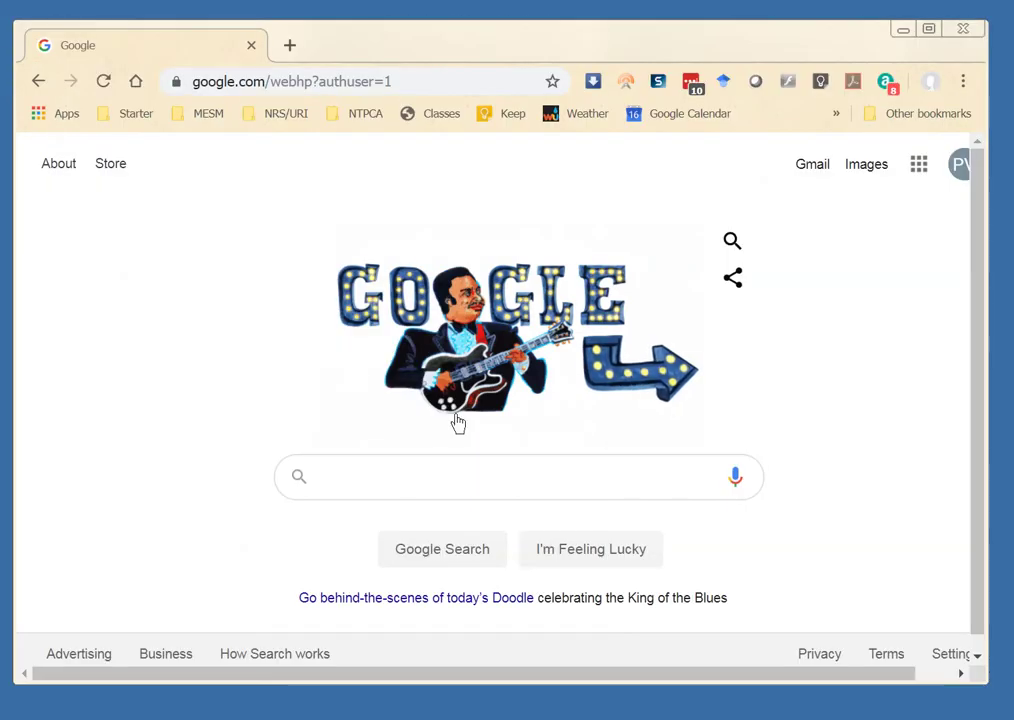
Step: Google 'crmc stormtools' and open the STORMTOOLS Interactive Maps page on beachsamp.org
{"action": "left_click", "coordinate": [362, 476]}
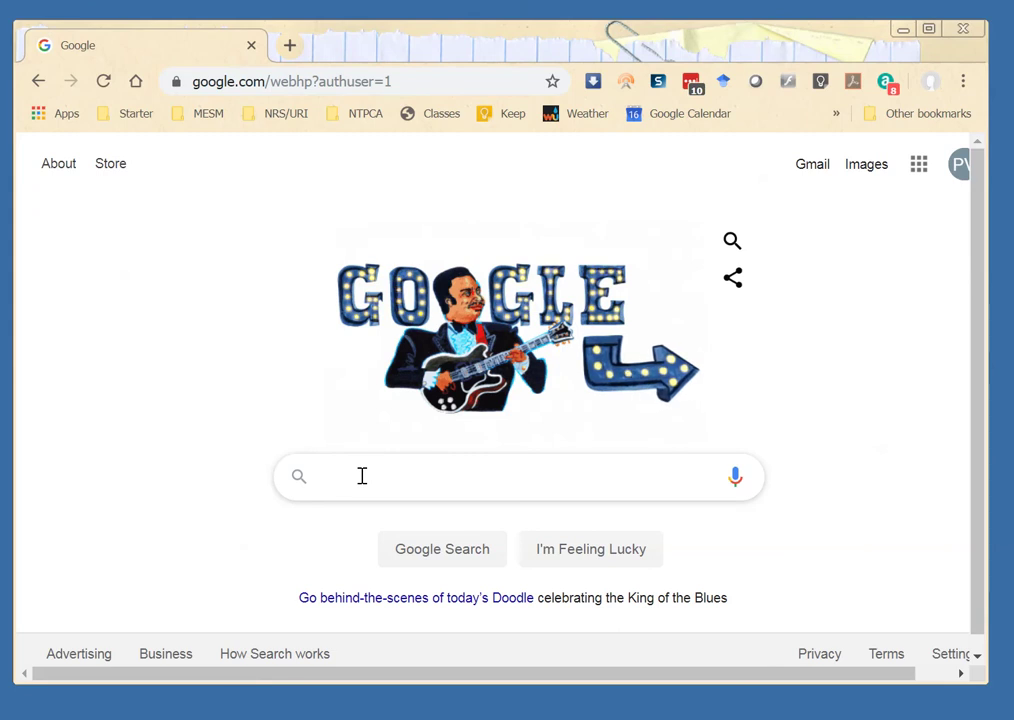
{"action": "type", "text": "crmc stormtools"}
{"action": "key", "text": "Return"}
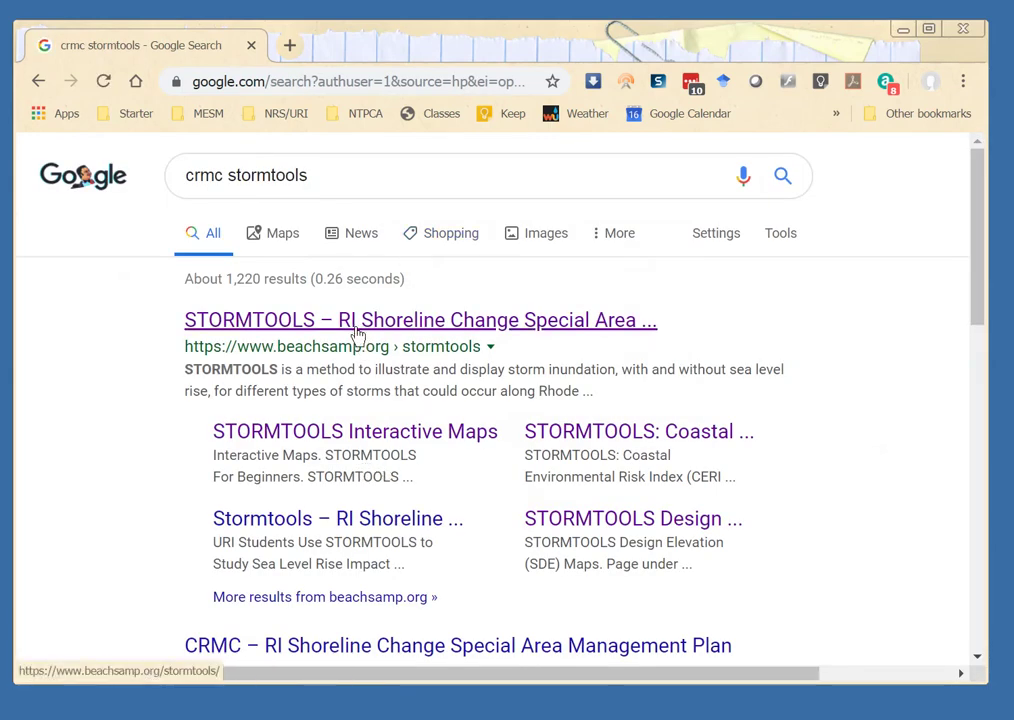
{"action": "left_click", "coordinate": [292, 436]}
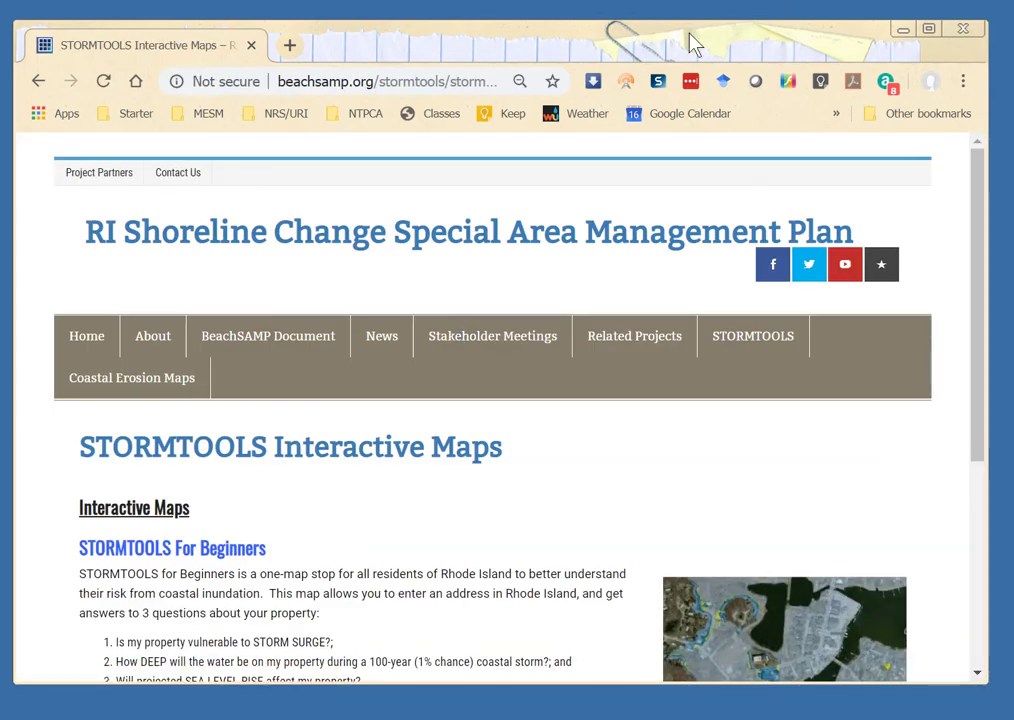
Step: Scroll the beachsamp.org Interactive Maps page and open the STORMTOOLS For Beginners map
{"action": "left_click_drag", "start_coordinate": [729, 45], "coordinate": [737, 33]}
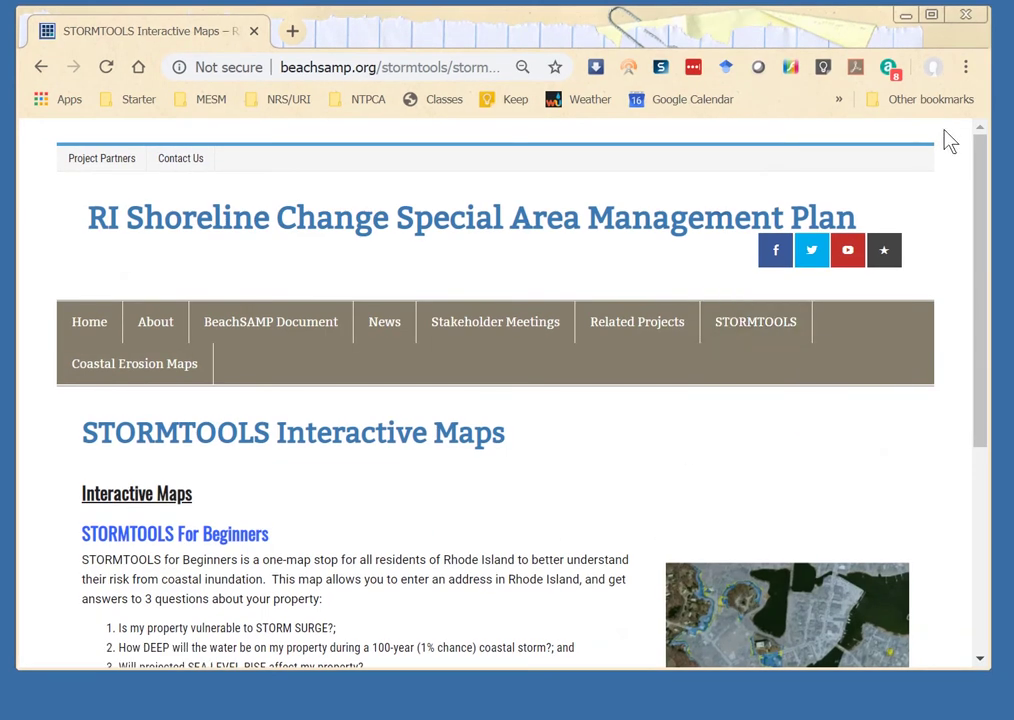
{"action": "scroll", "coordinate": [983, 211], "scroll_direction": "down", "scroll_amount": 1}
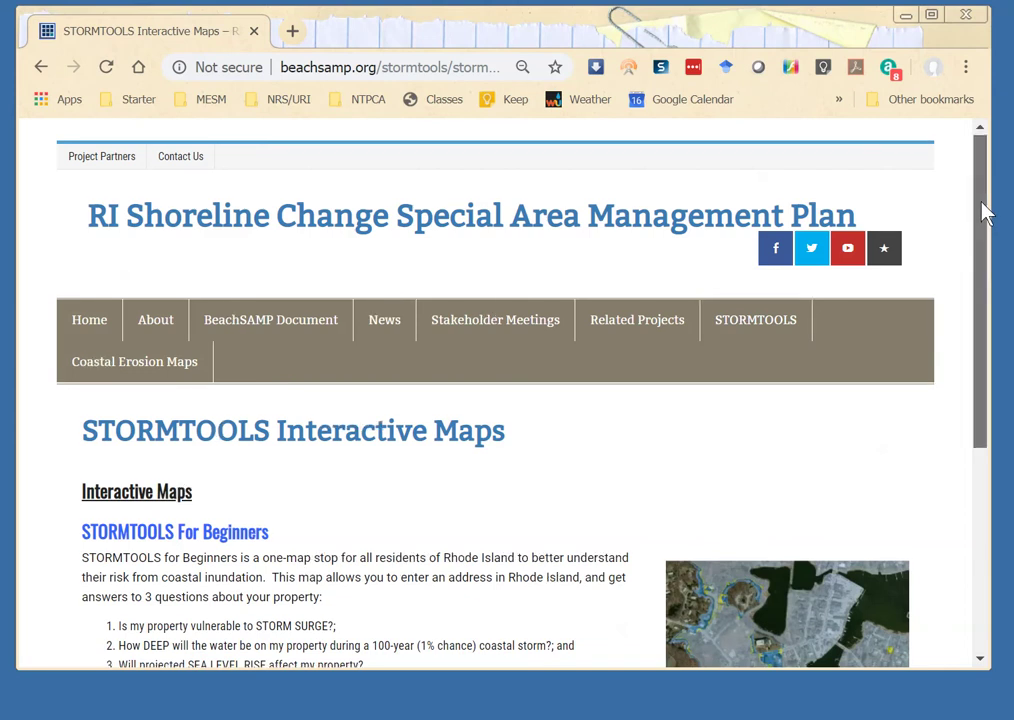
{"action": "left_click_drag", "start_coordinate": [983, 211], "coordinate": [1011, 264]}
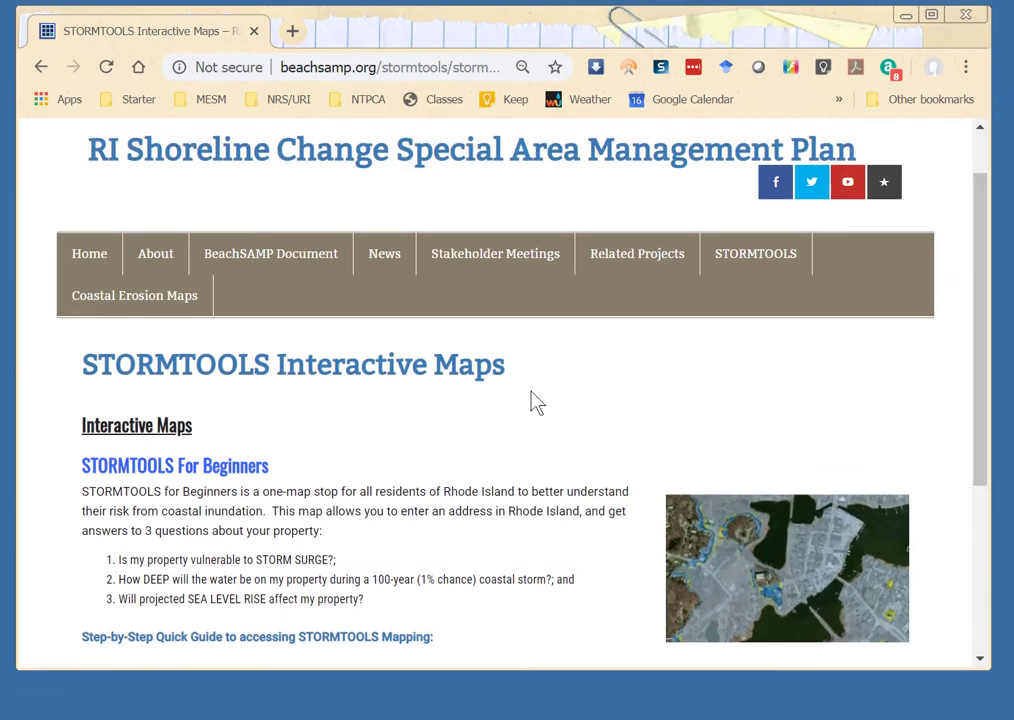
{"action": "left_click", "coordinate": [238, 477]}
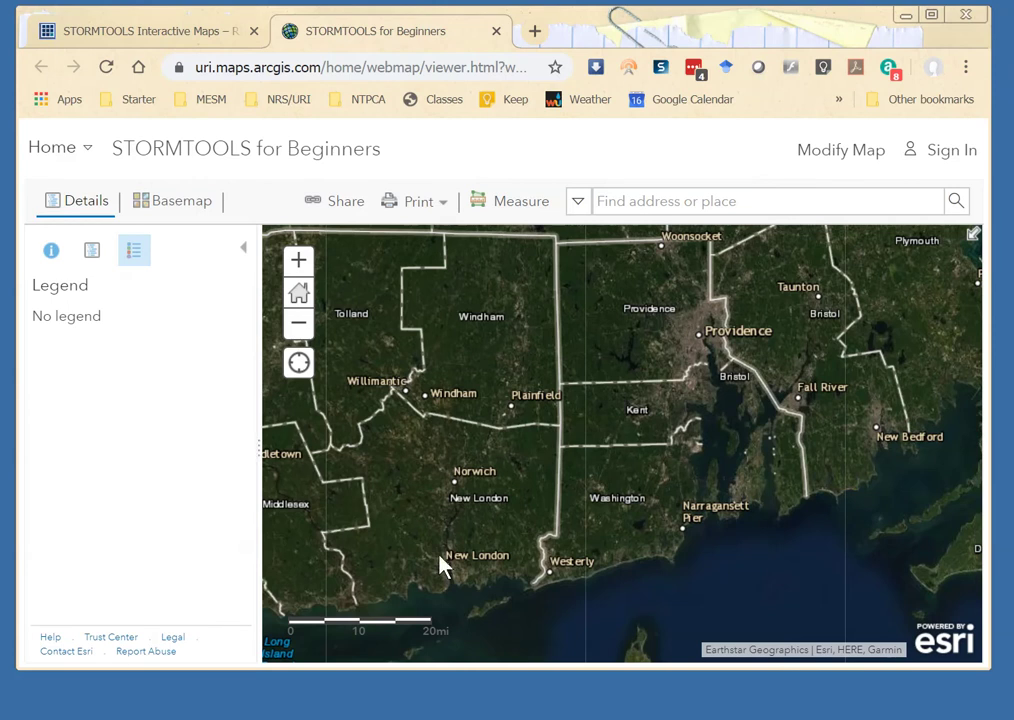
{"action": "left_click", "coordinate": [299, 262]}
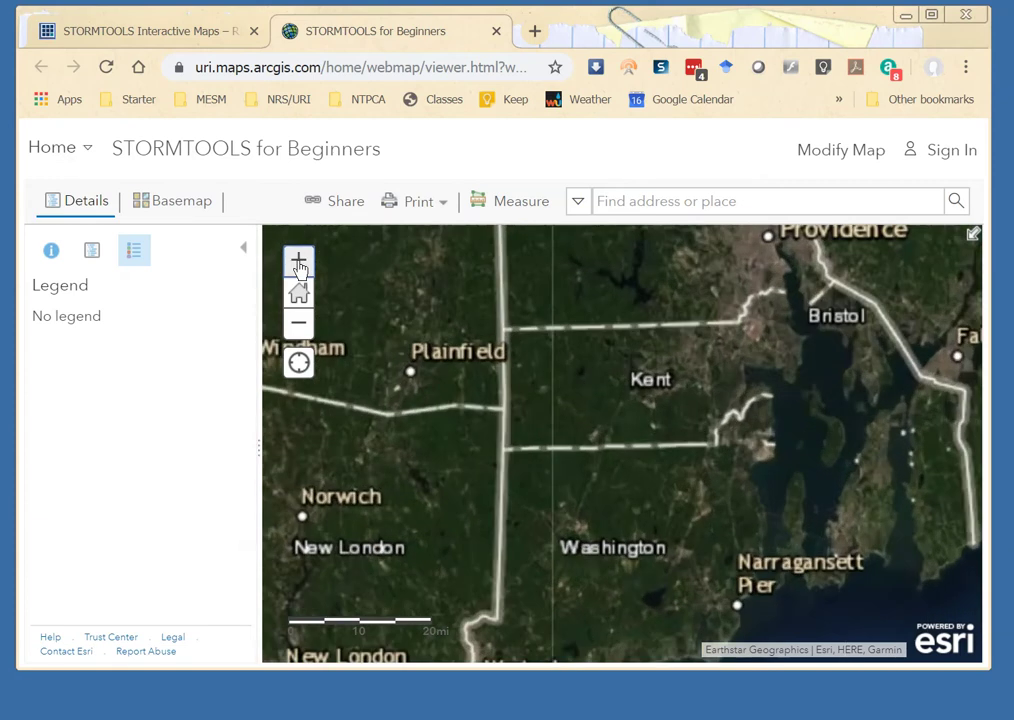
{"action": "left_click", "coordinate": [299, 262]}
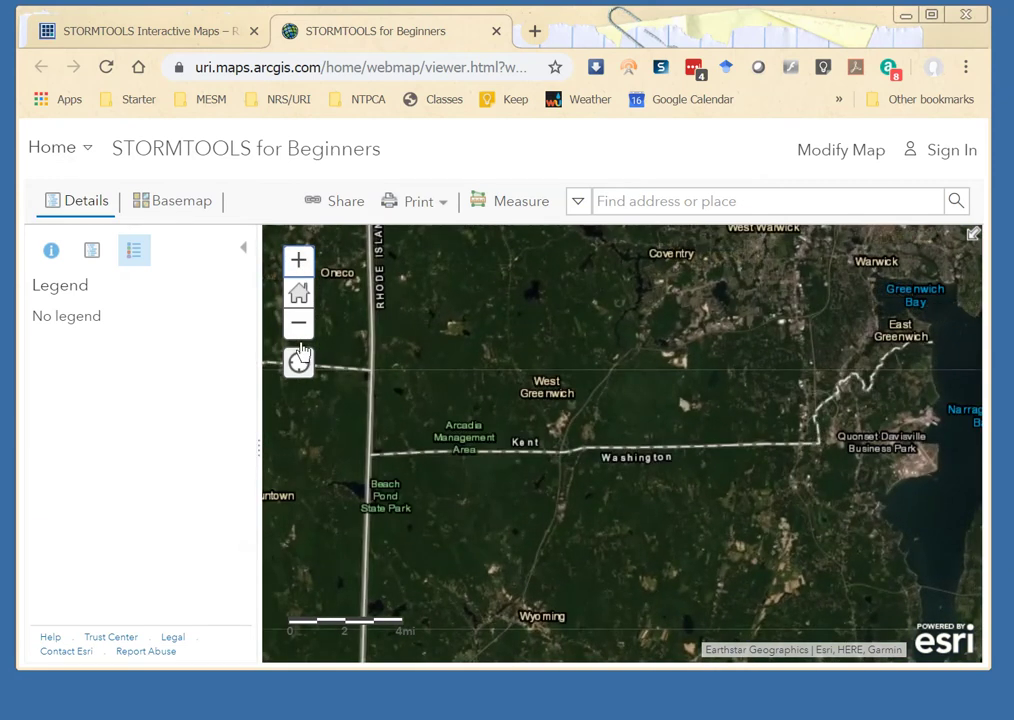
{"action": "left_click", "coordinate": [299, 325]}
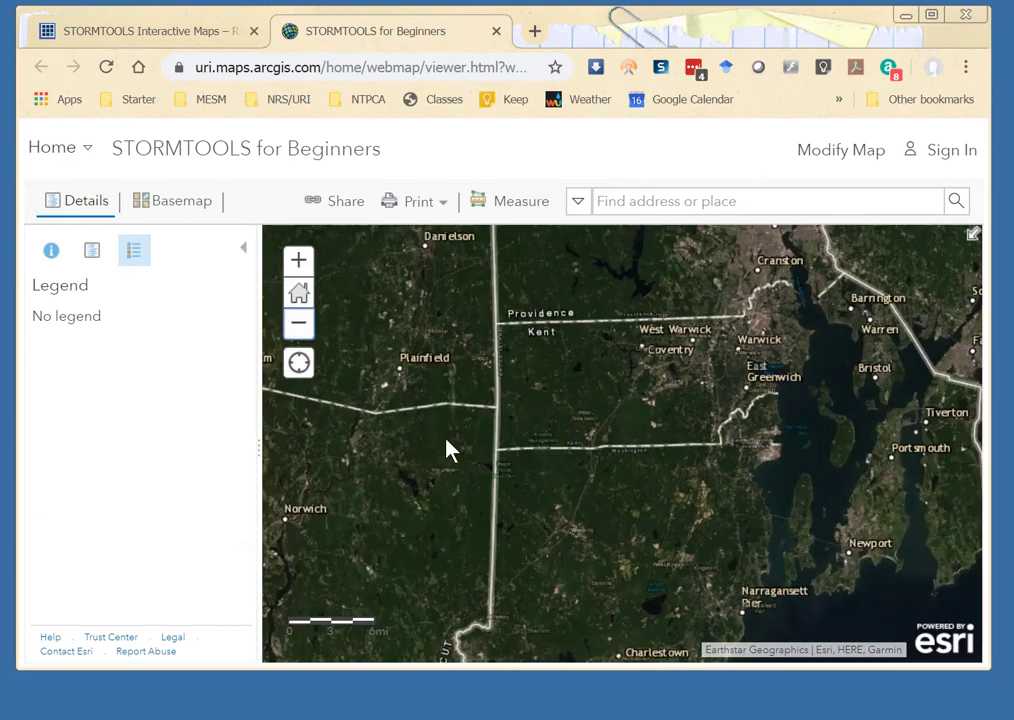
{"action": "left_click_drag", "start_coordinate": [736, 512], "coordinate": [466, 343]}
{"action": "left_click_drag", "start_coordinate": [389, 410], "coordinate": [623, 418]}
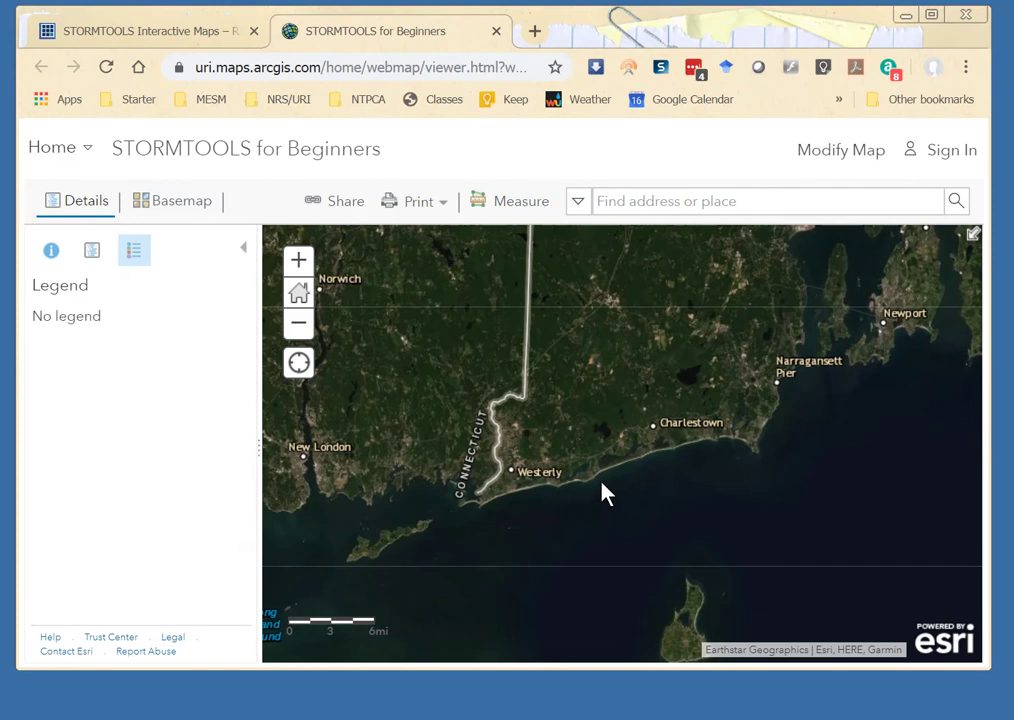
{"action": "left_click_drag", "start_coordinate": [458, 478], "coordinate": [500, 522]}
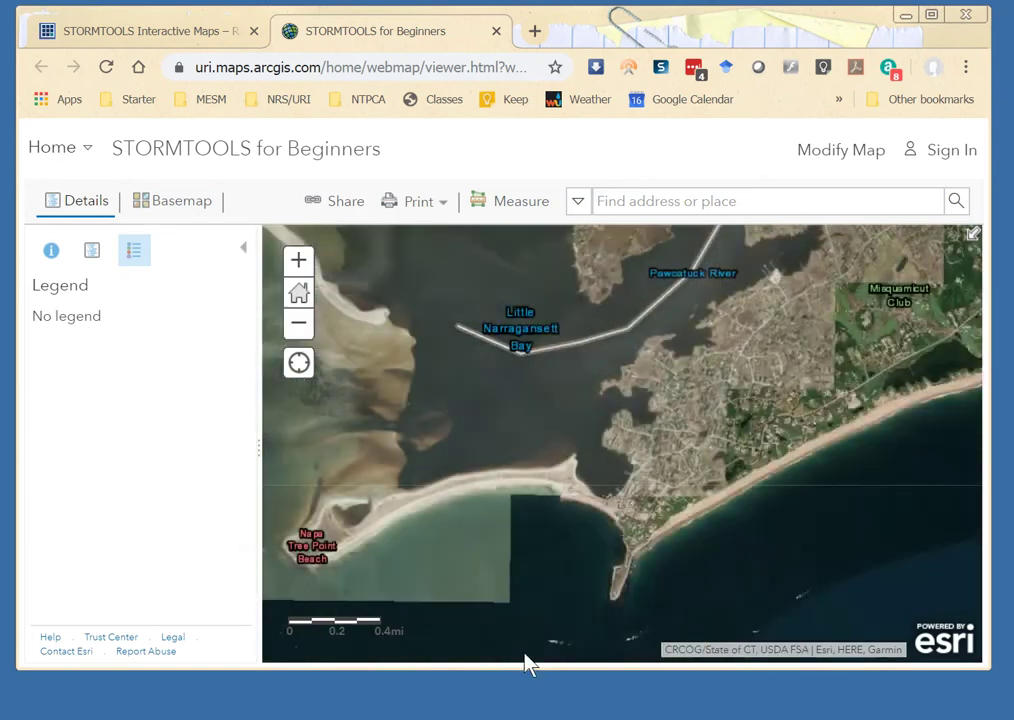
{"action": "left_click_drag", "start_coordinate": [595, 458], "coordinate": [668, 532]}
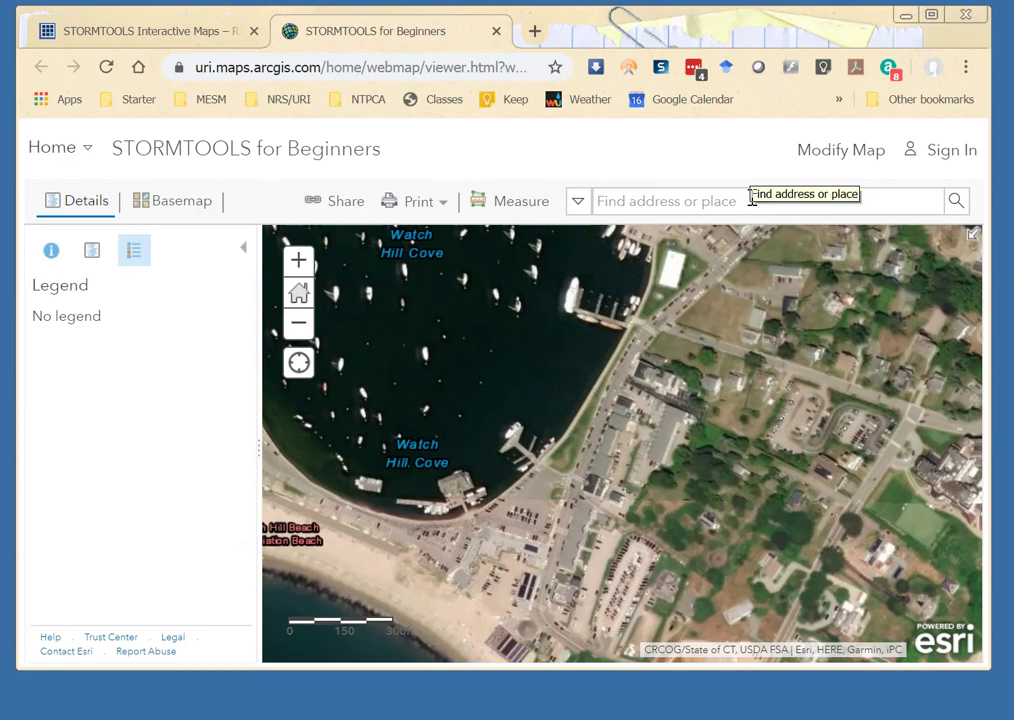
{"action": "left_click", "coordinate": [298, 293]}
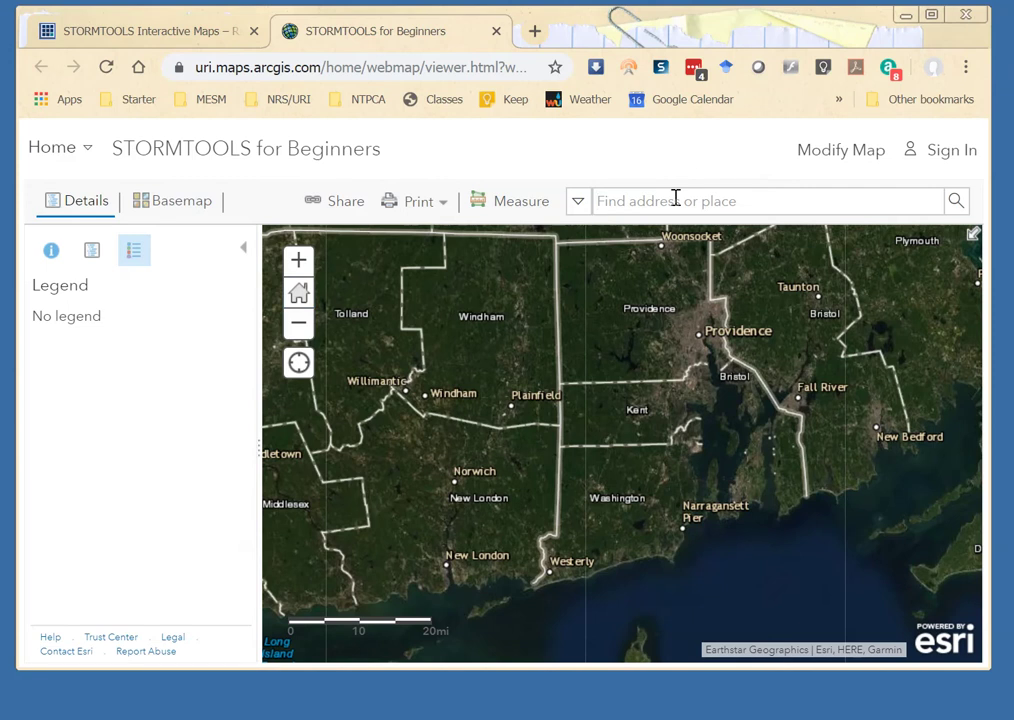
Step: Locate '100 Bay Street, westerly' via the Westerly, RI suggestion and dismiss the result popup
{"action": "left_click", "coordinate": [676, 198]}
{"action": "type", "text": "100"}
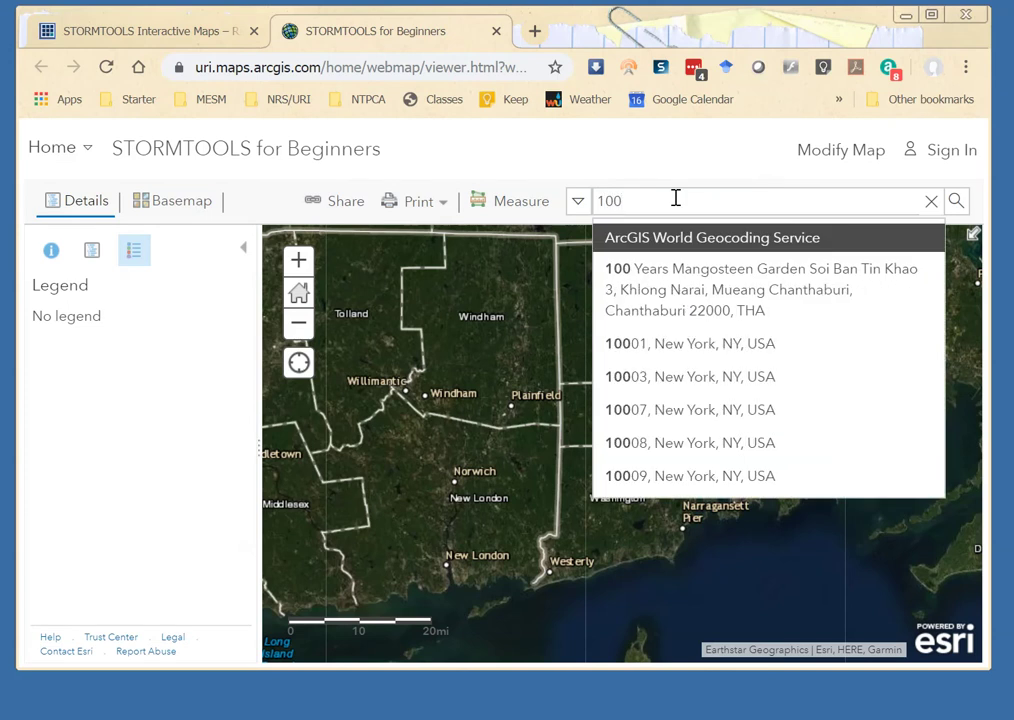
{"action": "type", "text": " B"}
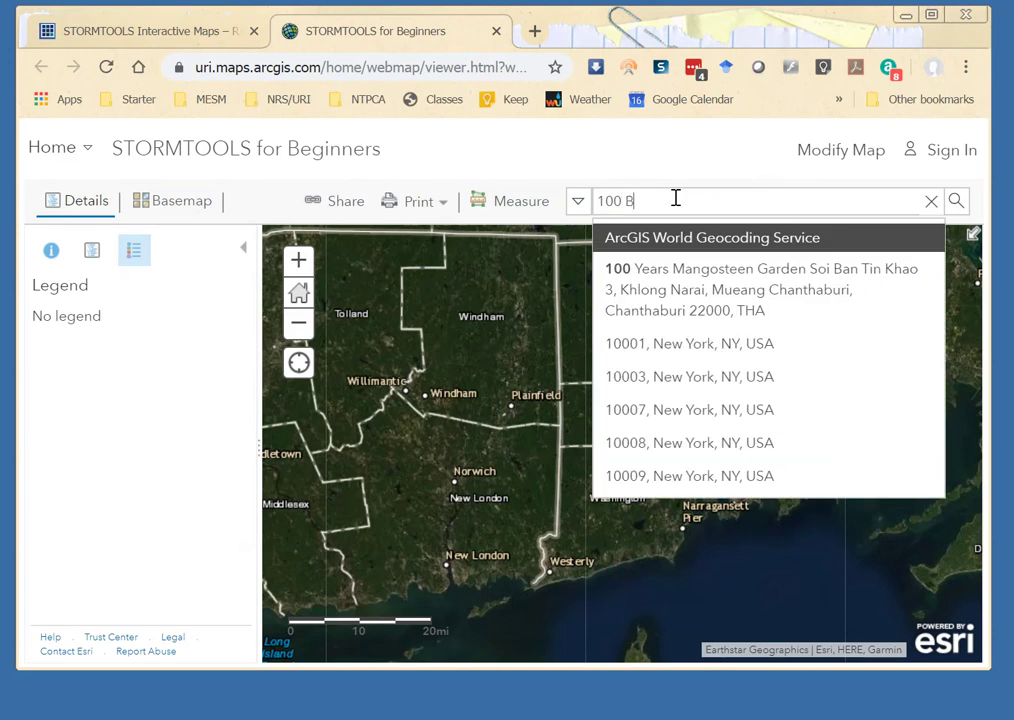
{"action": "type", "text": "ay Street"}
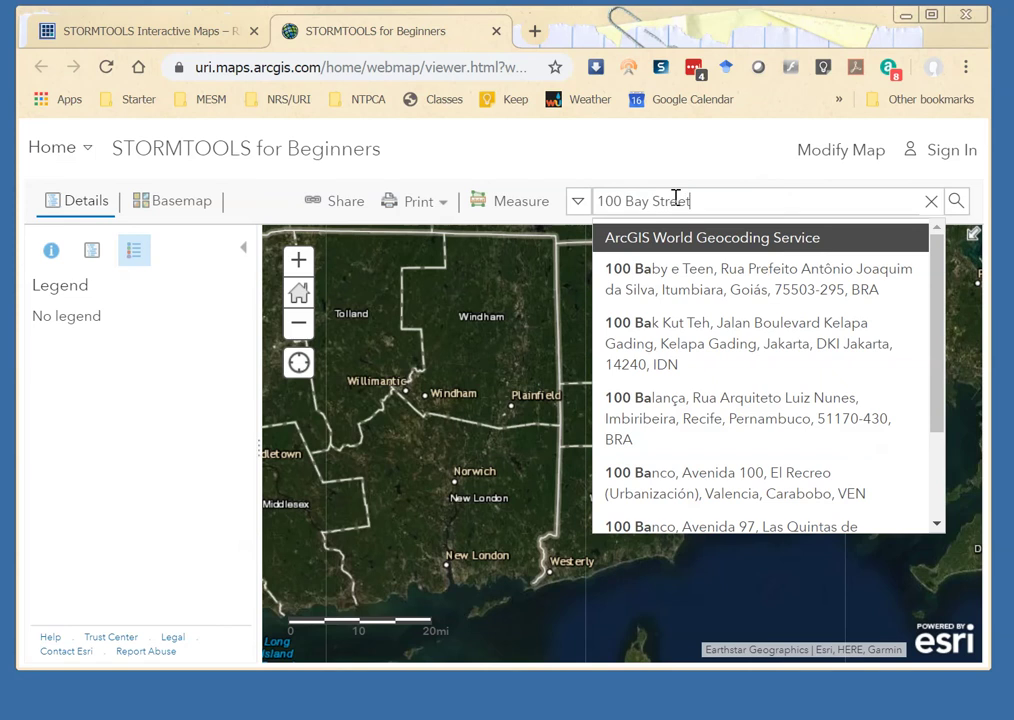
{"action": "type", "text": ", w"}
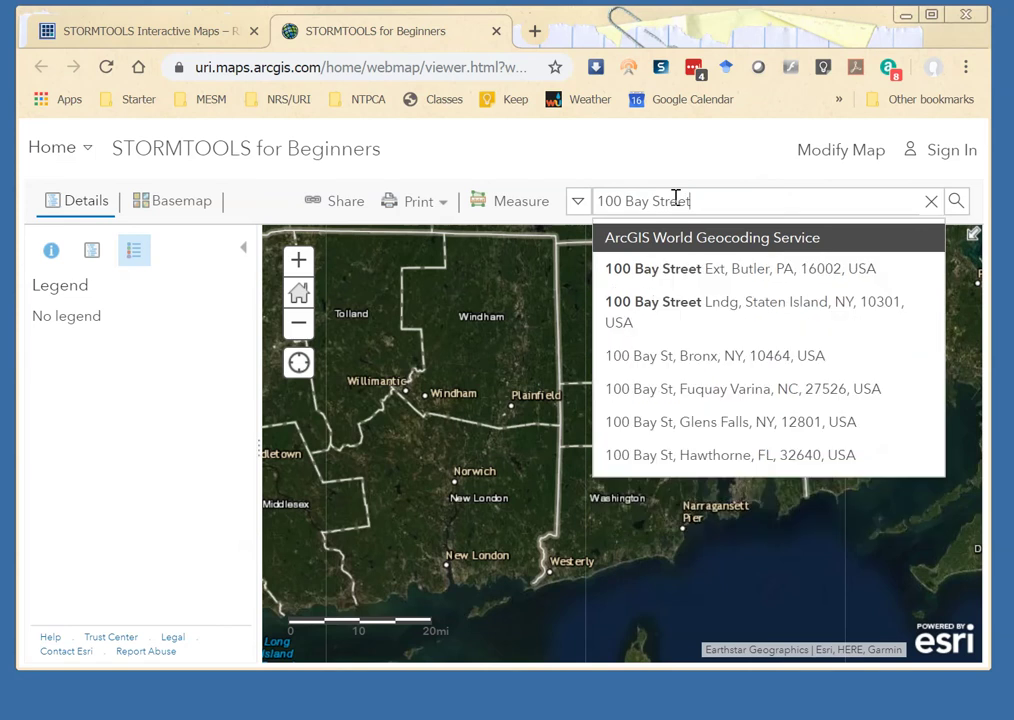
{"action": "type", "text": "esterly"}
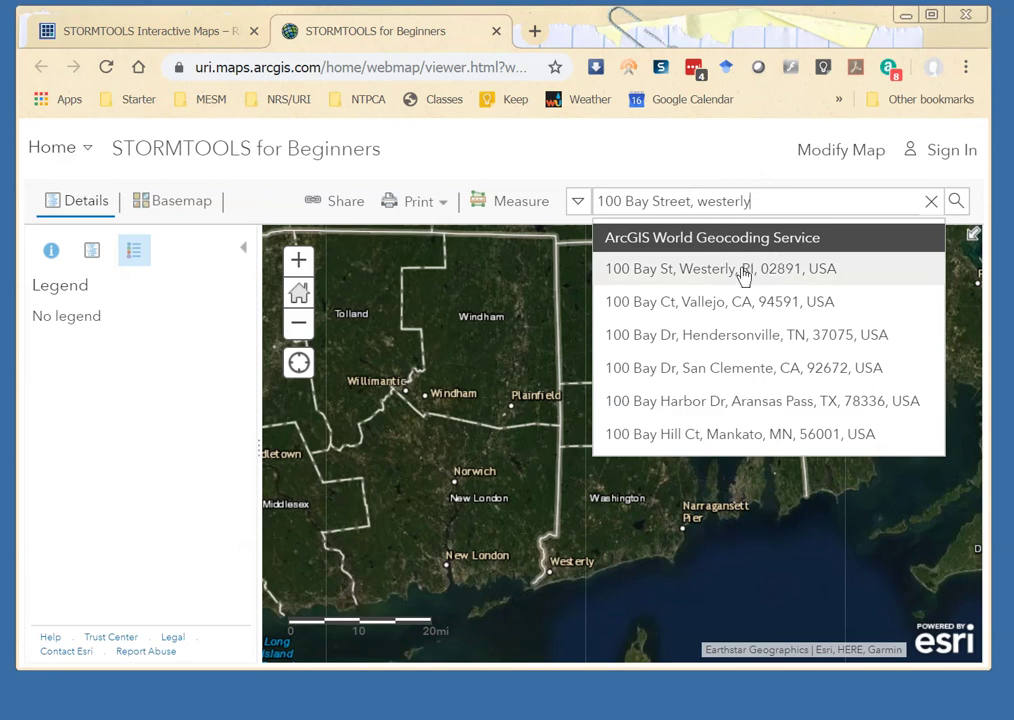
{"action": "left_click", "coordinate": [742, 272]}
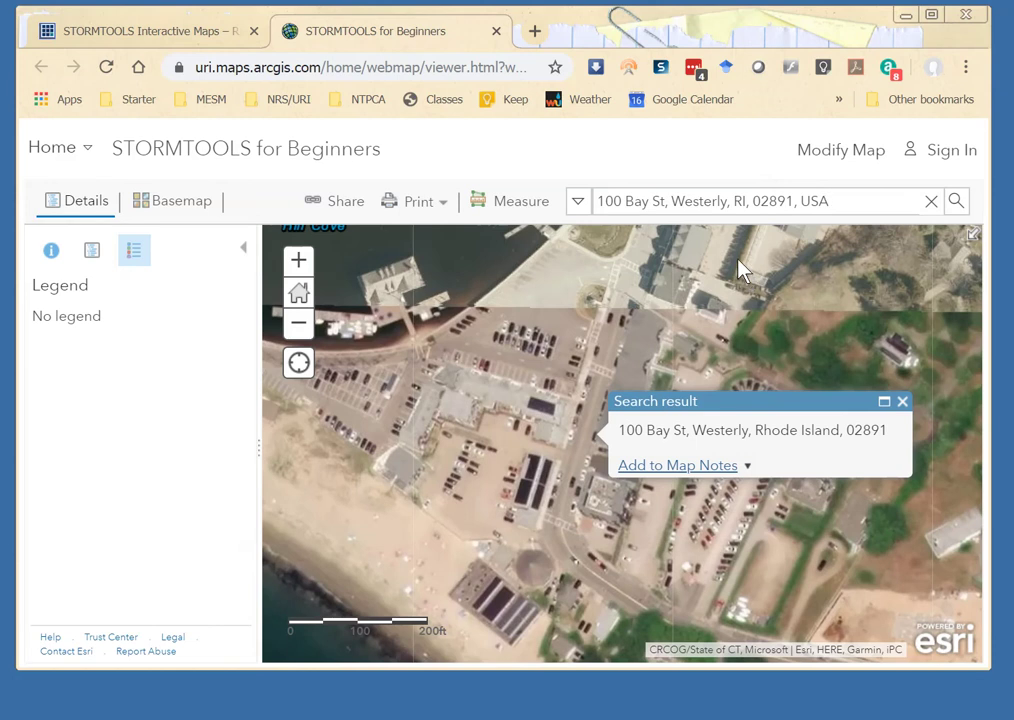
{"action": "left_click", "coordinate": [902, 403]}
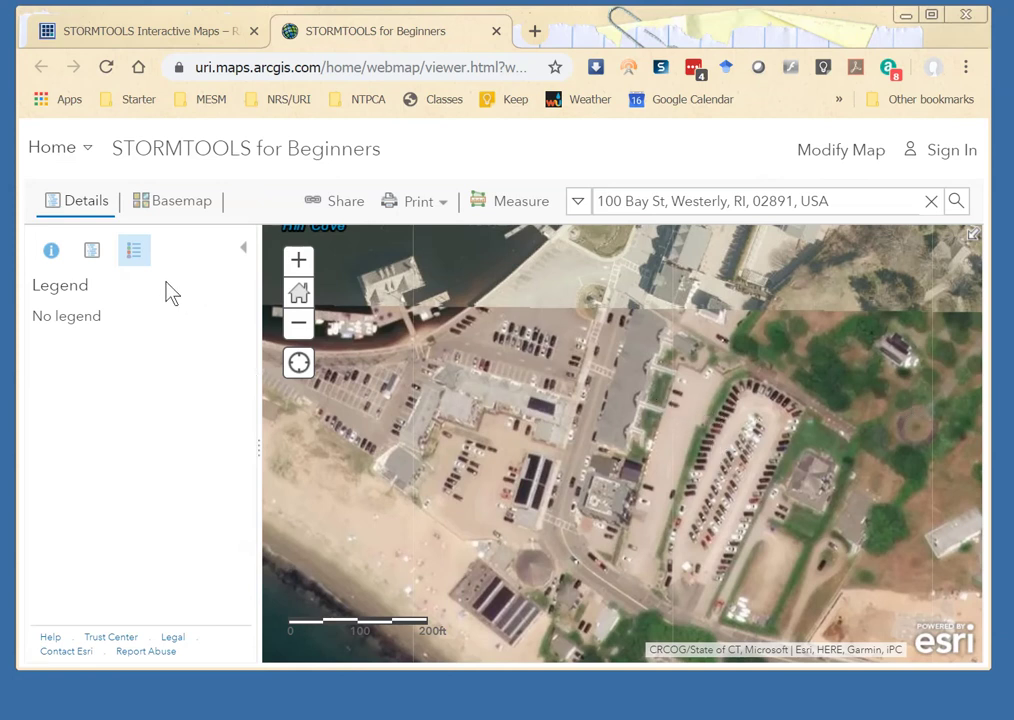
Step: Show the Contents list and scroll from the 1- to 12-foot sea-level-rise layers to the 100-year storm layer
{"action": "left_click", "coordinate": [92, 252]}
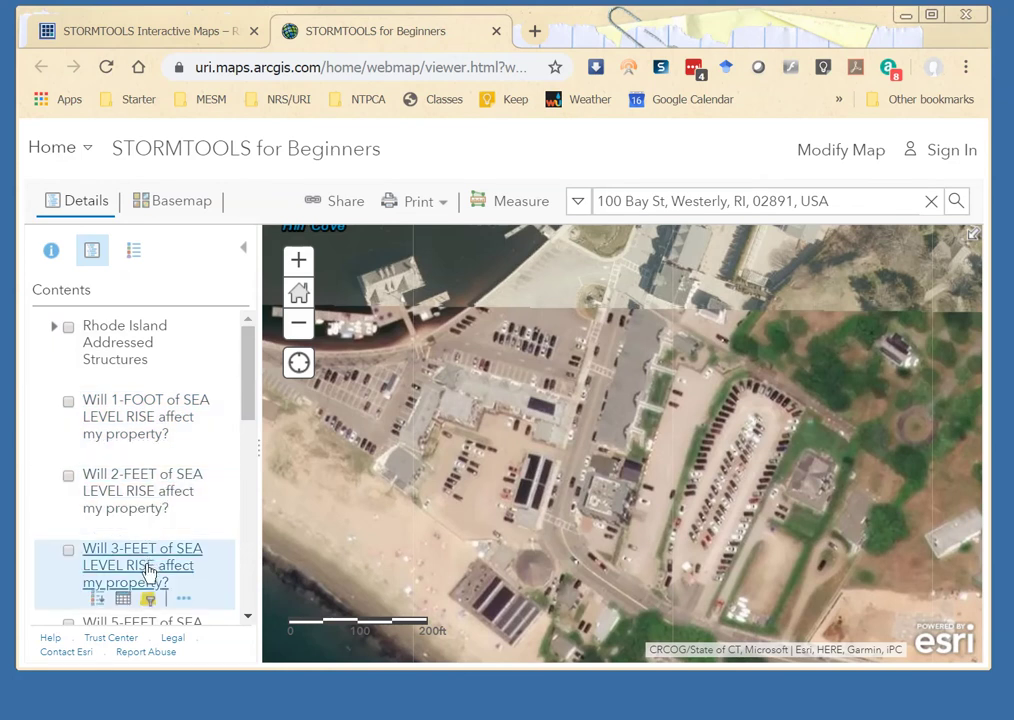
{"action": "left_click_drag", "start_coordinate": [249, 396], "coordinate": [249, 452]}
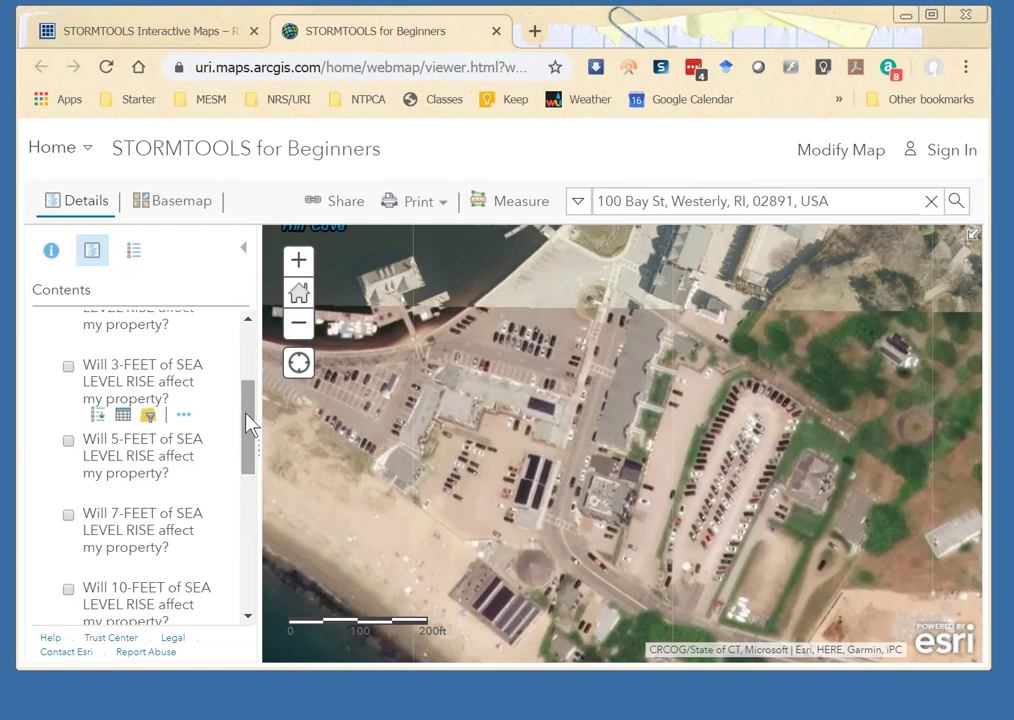
{"action": "left_click_drag", "start_coordinate": [249, 425], "coordinate": [251, 487]}
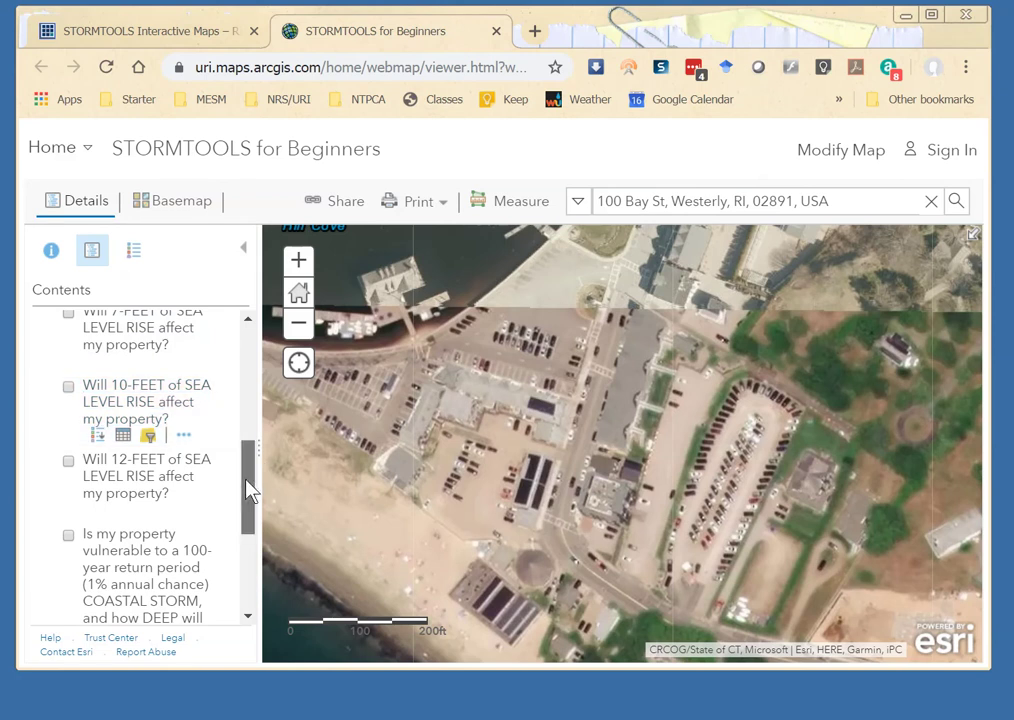
{"action": "left_click_drag", "start_coordinate": [250, 490], "coordinate": [250, 495]}
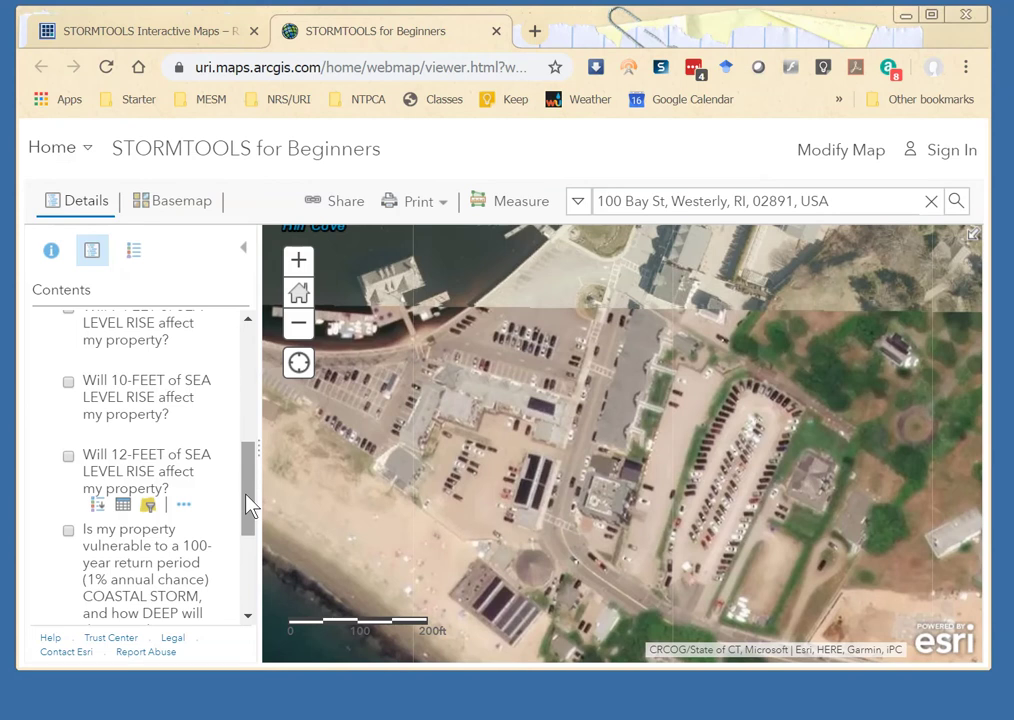
{"action": "left_click_drag", "start_coordinate": [250, 505], "coordinate": [256, 425]}
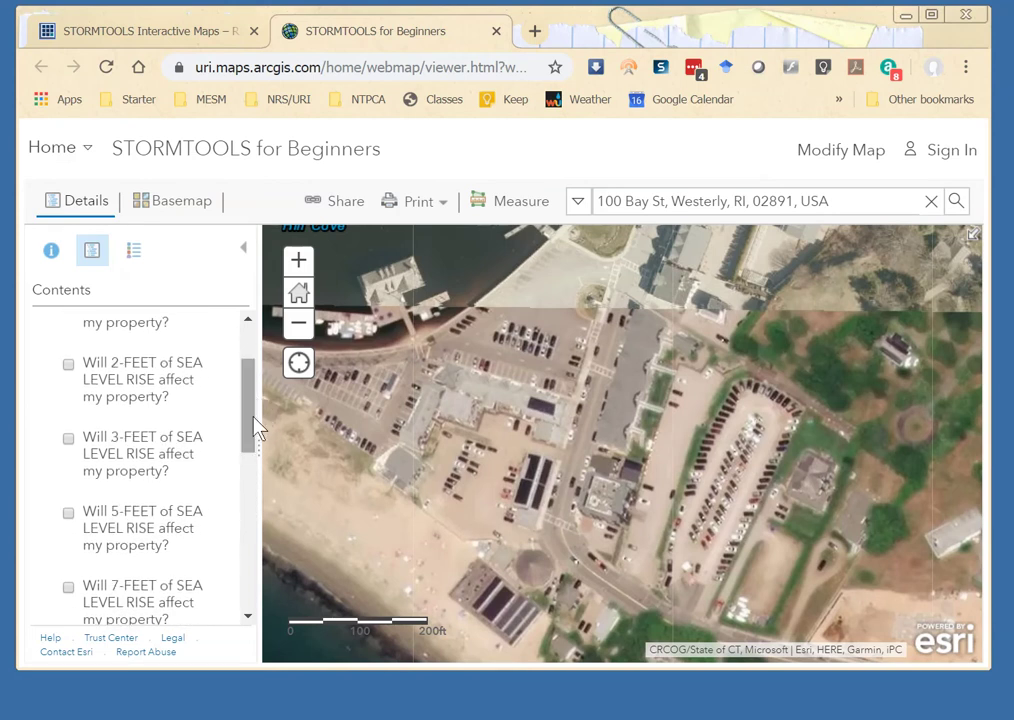
Step: Toggle the 3-foot and 5-foot sea-level-rise layers, leaving only the 3-foot layer on
{"action": "left_click", "coordinate": [68, 441]}
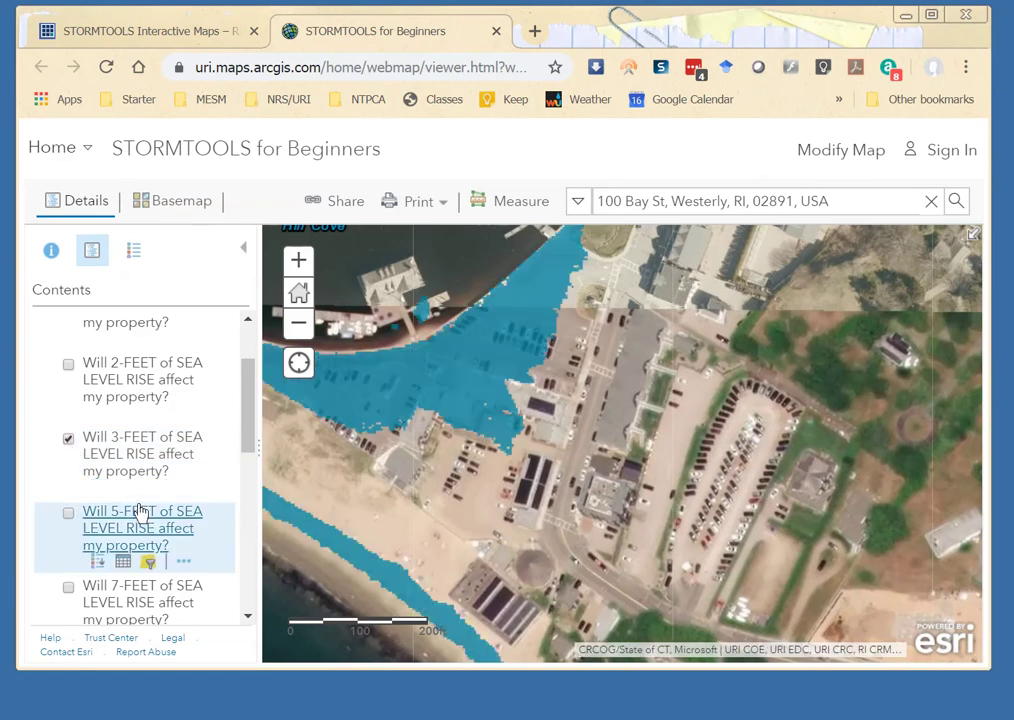
{"action": "left_click", "coordinate": [68, 441]}
{"action": "left_click", "coordinate": [68, 515]}
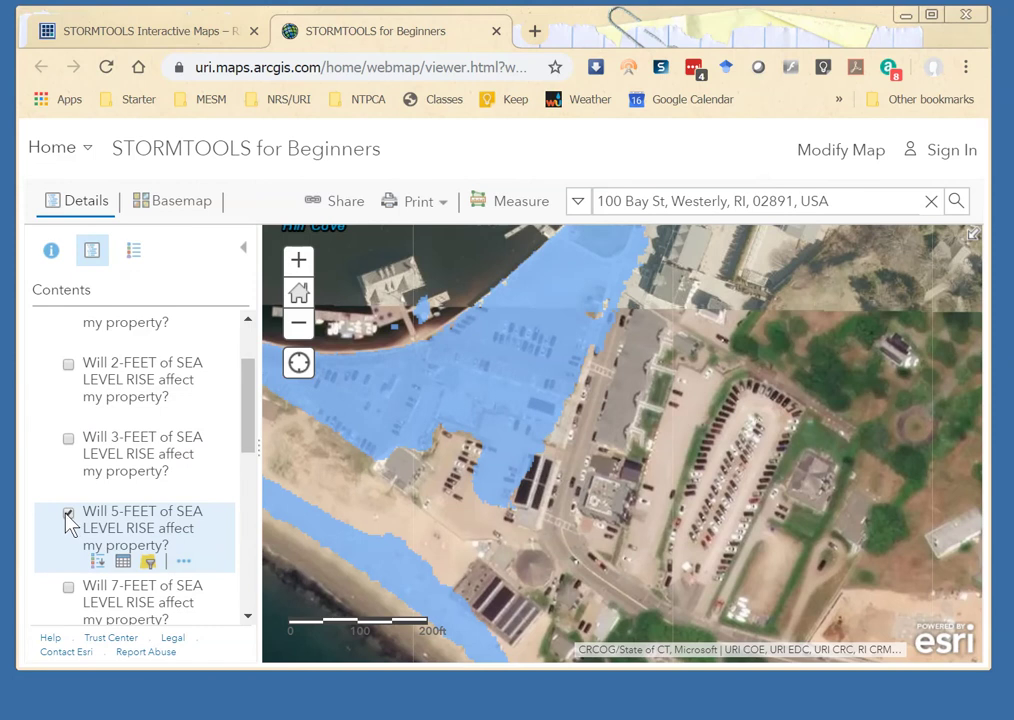
{"action": "left_click", "coordinate": [68, 441]}
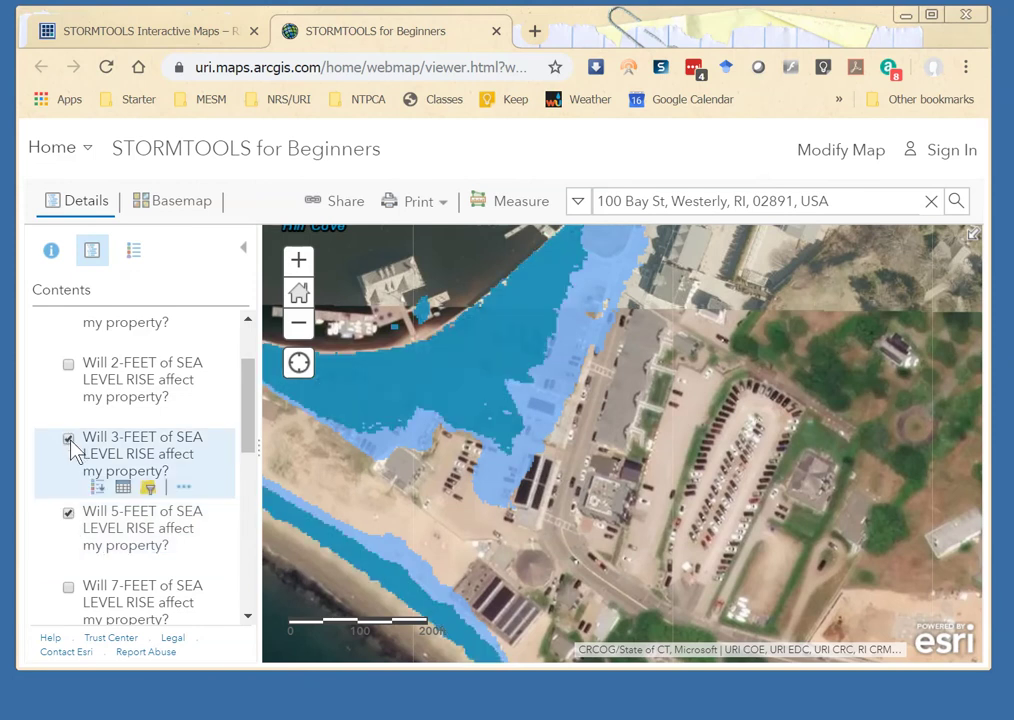
{"action": "left_click", "coordinate": [68, 513]}
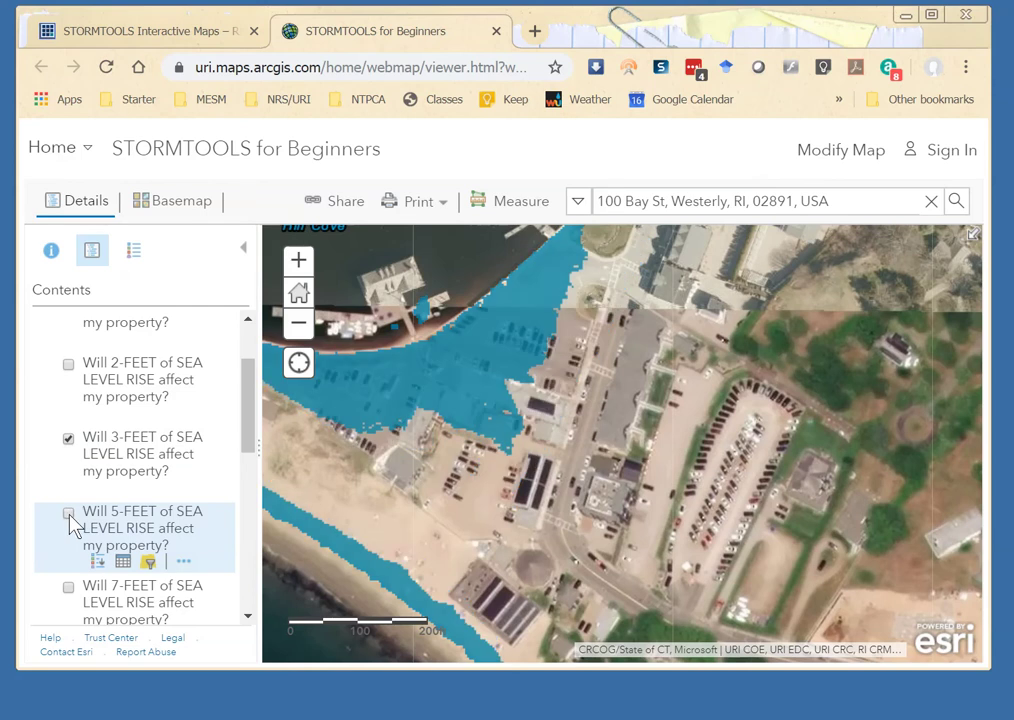
{"action": "left_click", "coordinate": [474, 366]}
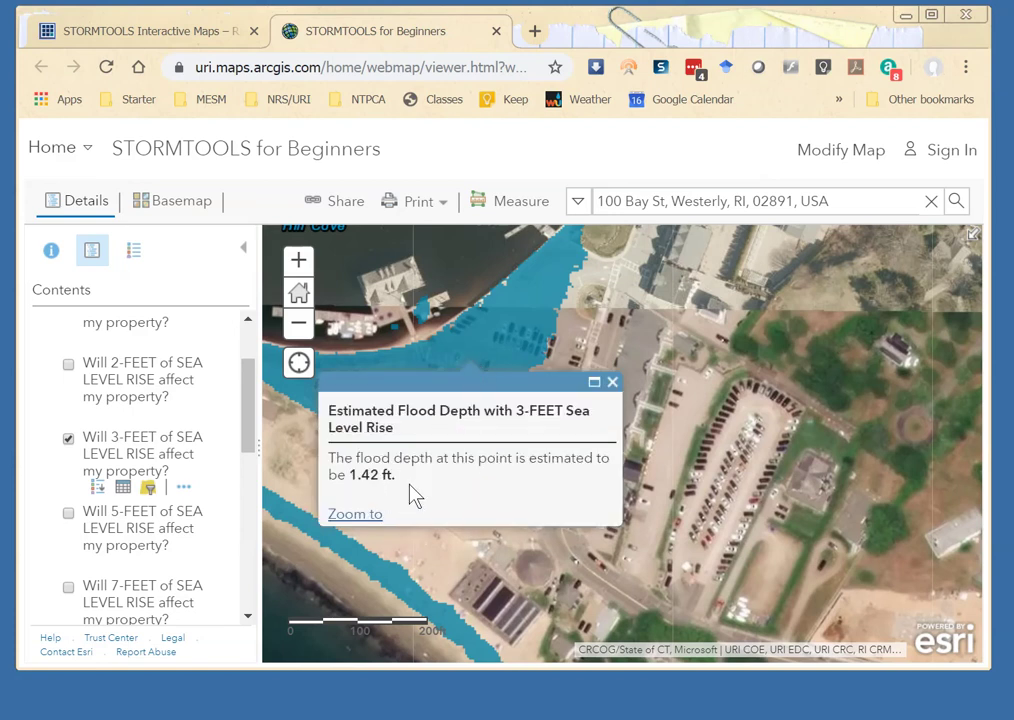
{"action": "left_click", "coordinate": [613, 383]}
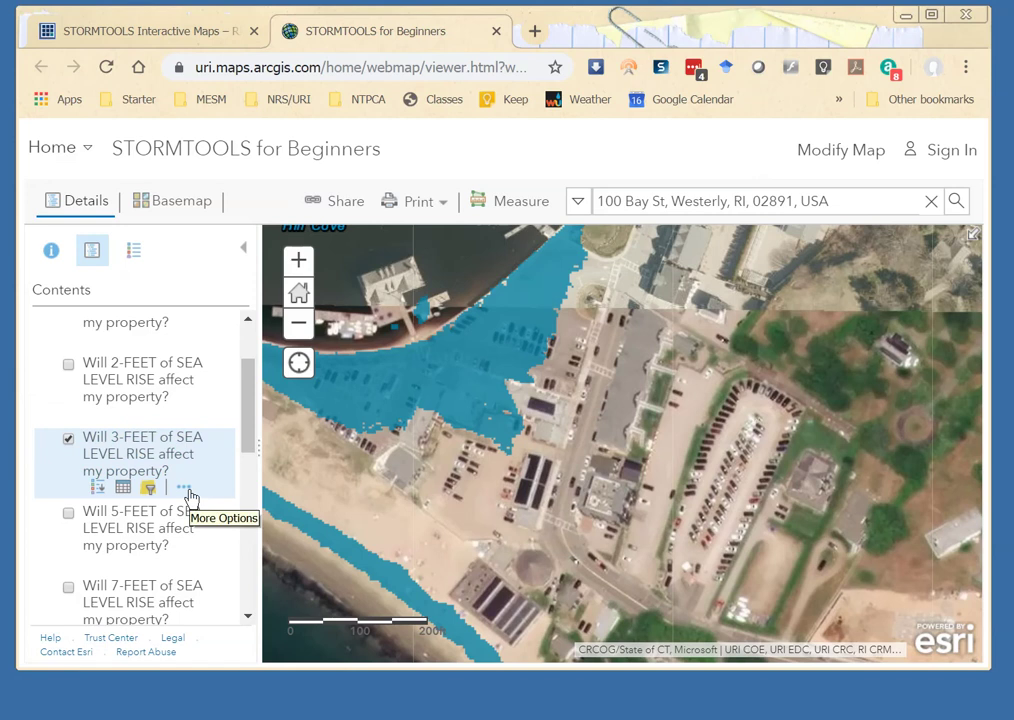
Step: Set the 3-FEET sea level rise layer's transparency to about 55%
{"action": "left_click", "coordinate": [187, 494]}
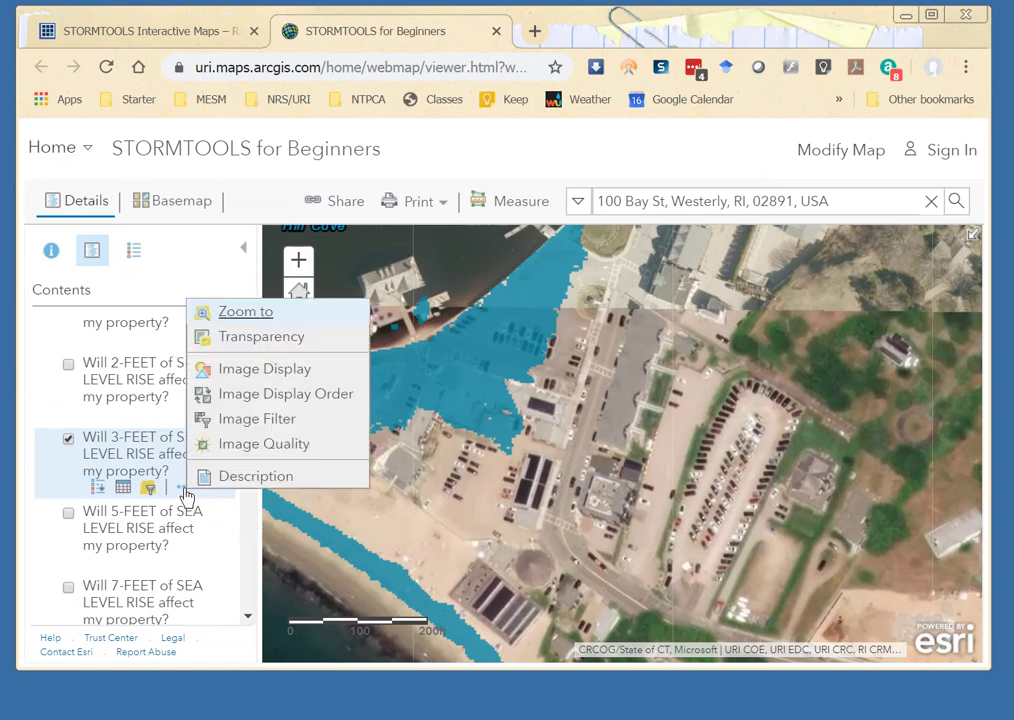
{"action": "mouse_move", "coordinate": [270, 345]}
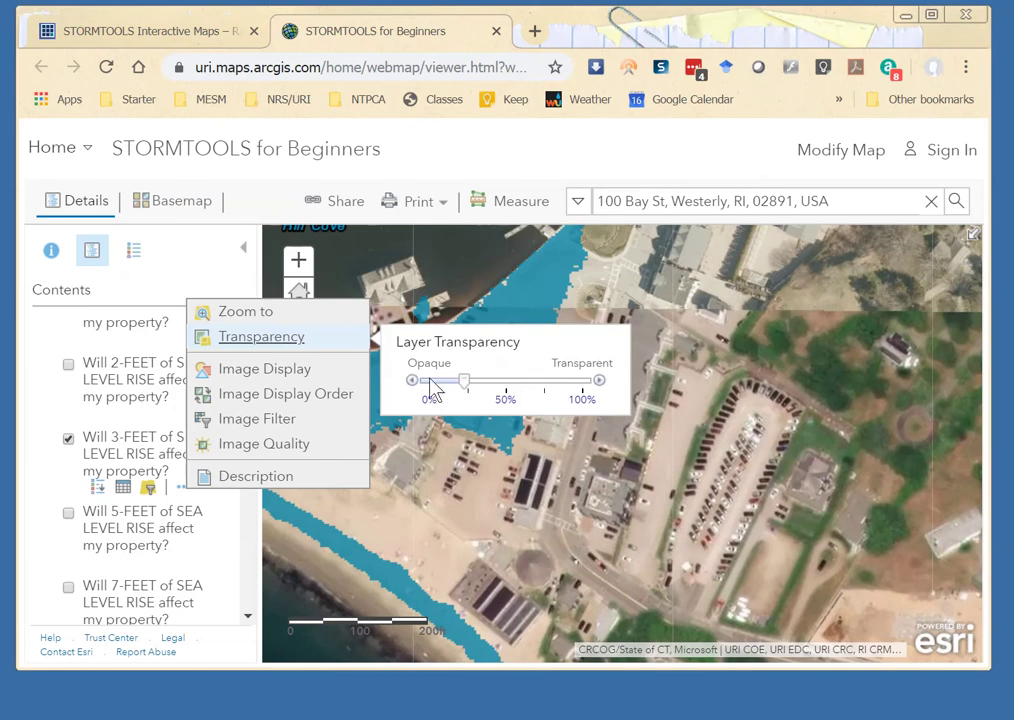
{"action": "left_click_drag", "start_coordinate": [466, 386], "coordinate": [549, 386]}
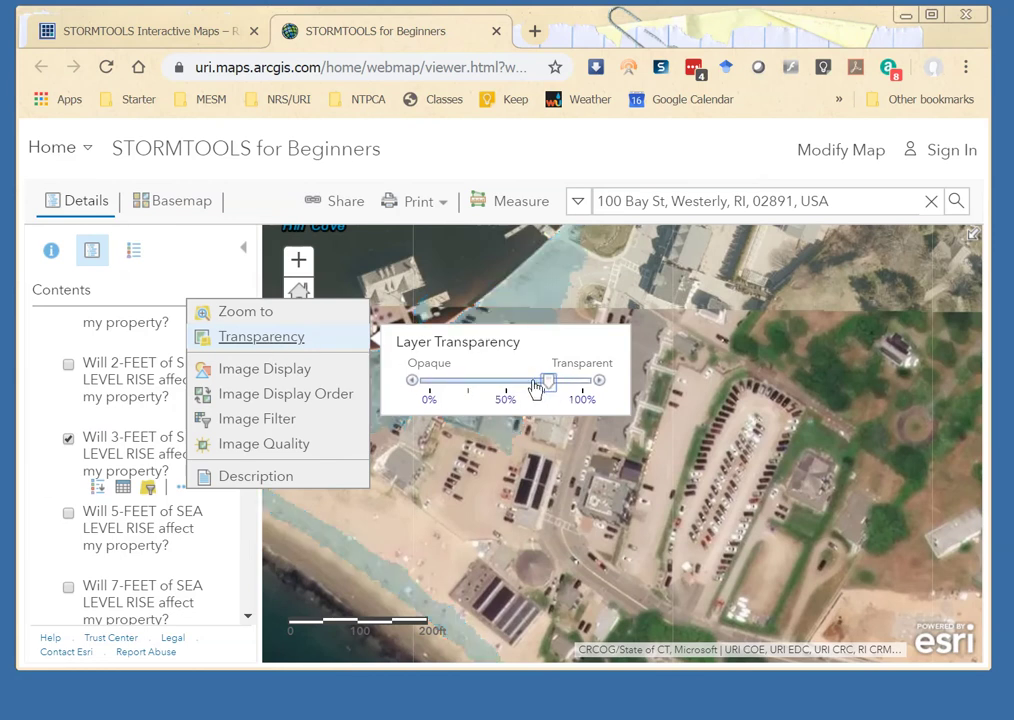
{"action": "left_click", "coordinate": [328, 525]}
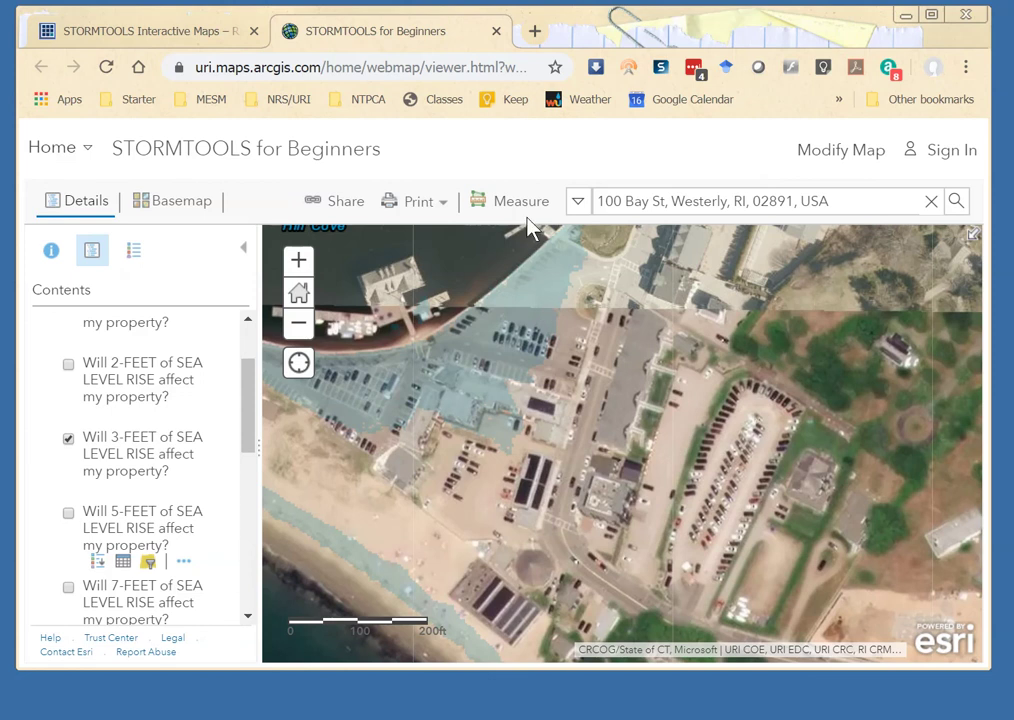
{"action": "left_click", "coordinate": [137, 254]}
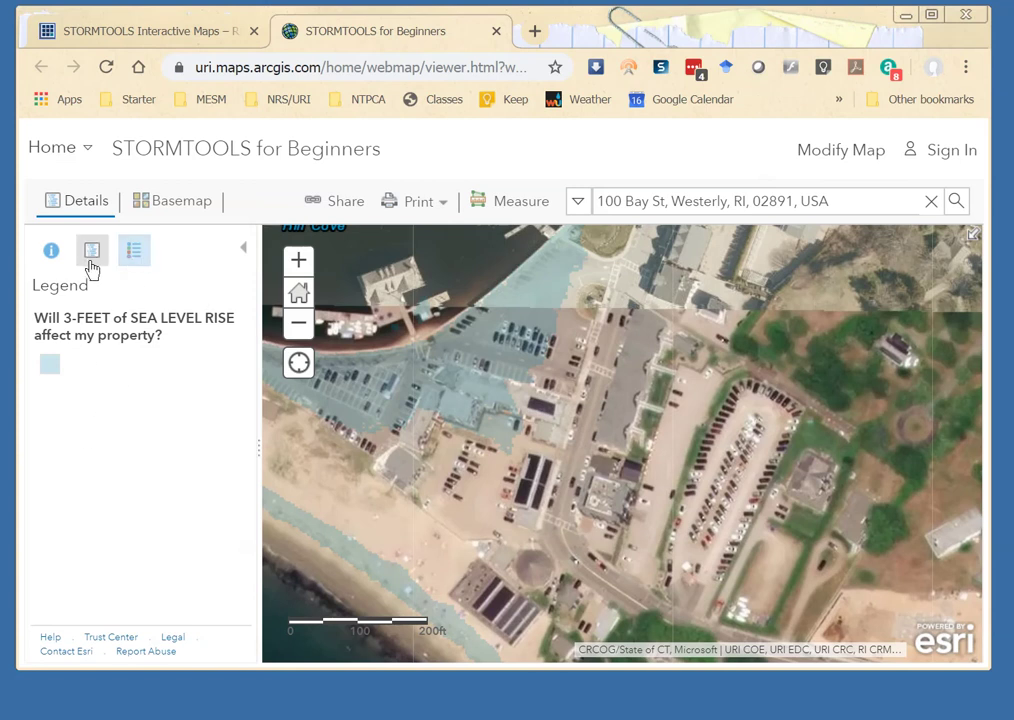
{"action": "left_click", "coordinate": [90, 258]}
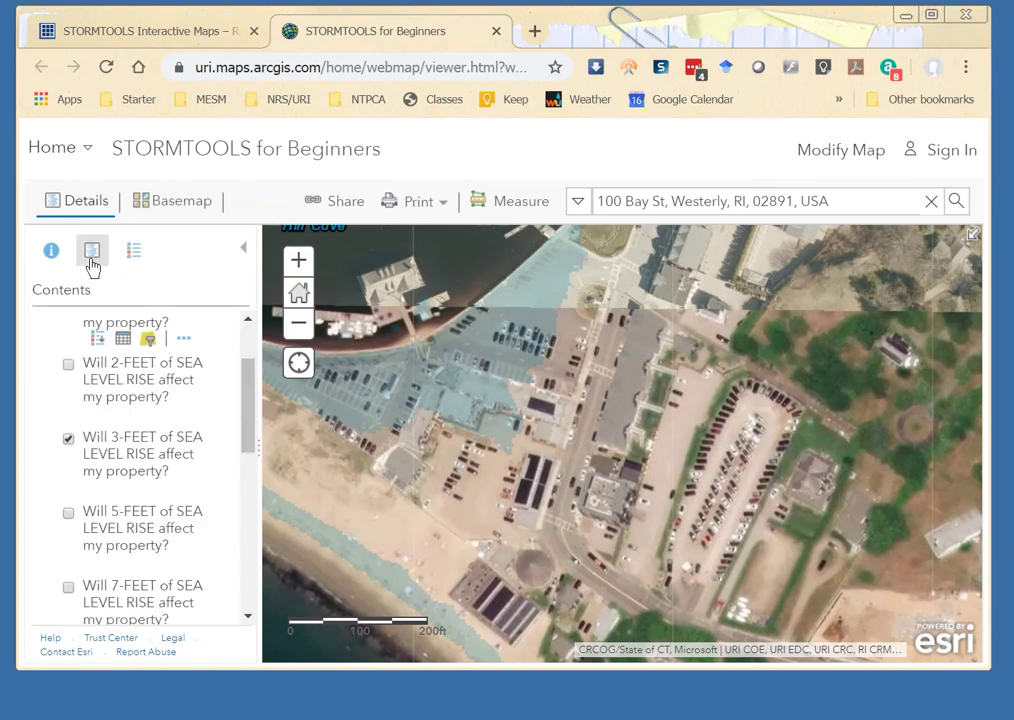
Step: Switch the basemap to OpenStreetMap and zoom out two levels to show all of Watch Hill
{"action": "left_click", "coordinate": [186, 207]}
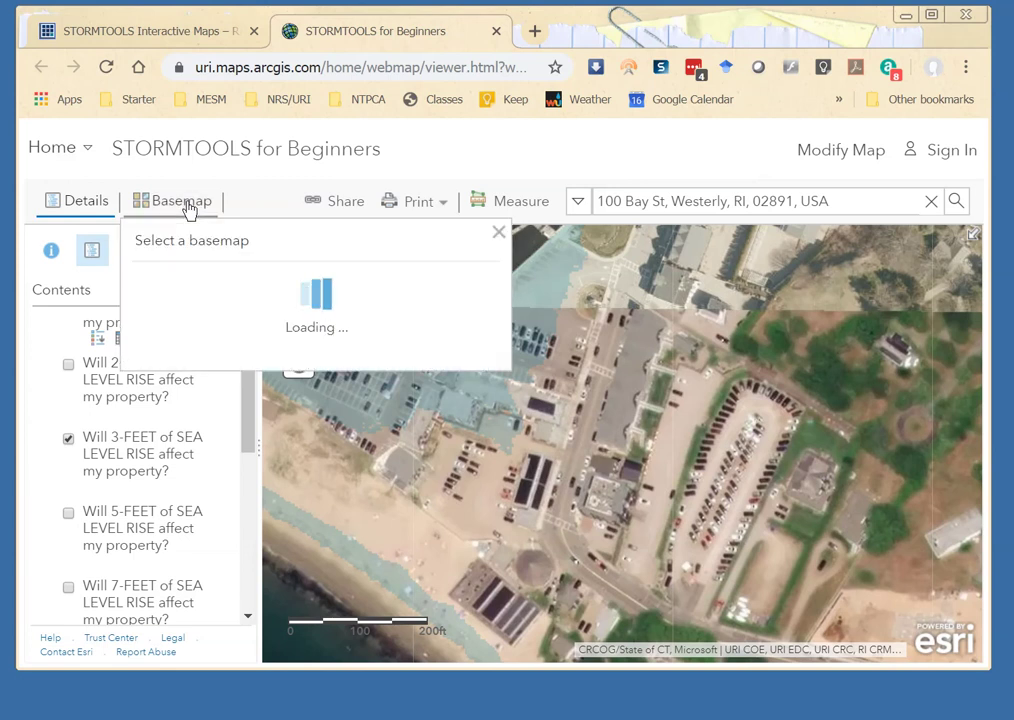
{"action": "left_click_drag", "start_coordinate": [497, 310], "coordinate": [497, 432]}
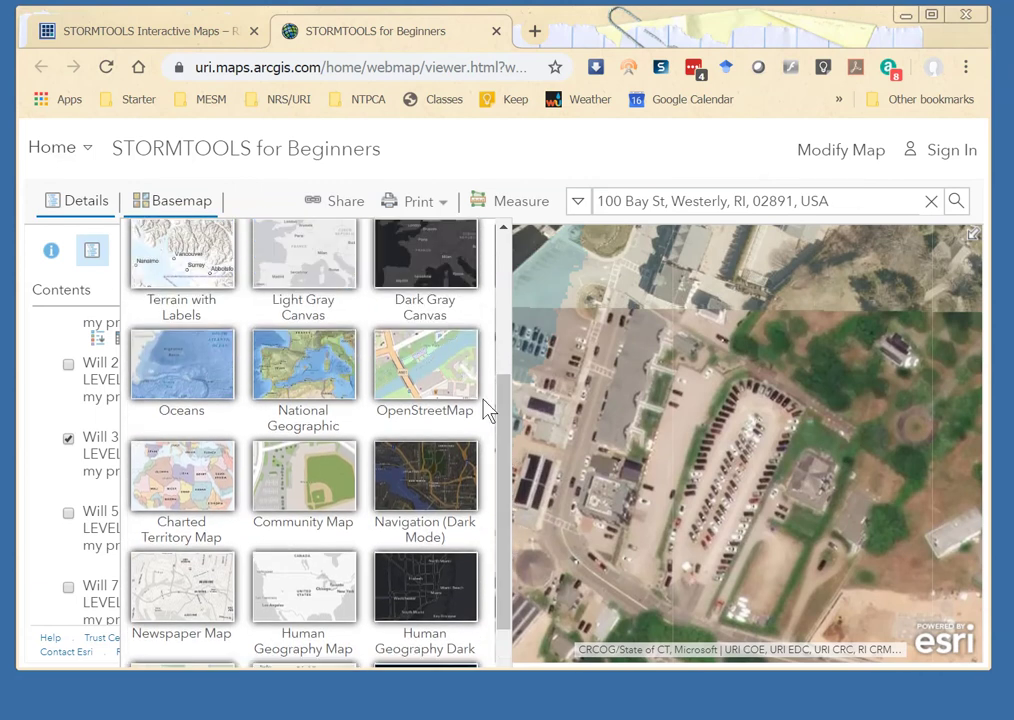
{"action": "left_click", "coordinate": [426, 365]}
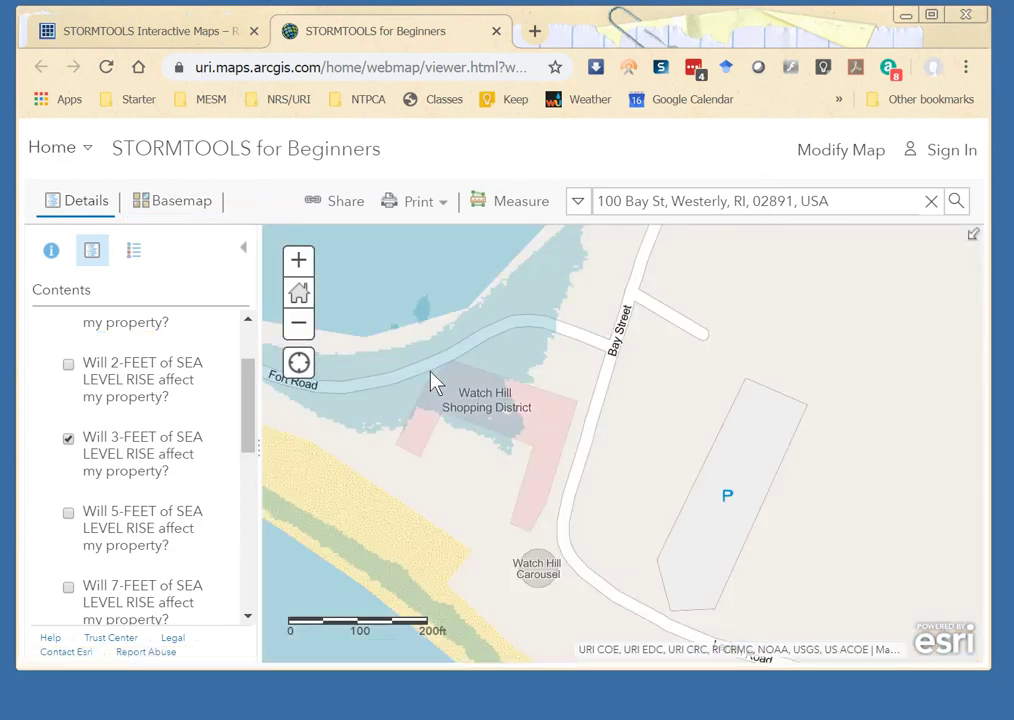
{"action": "left_click", "coordinate": [299, 325]}
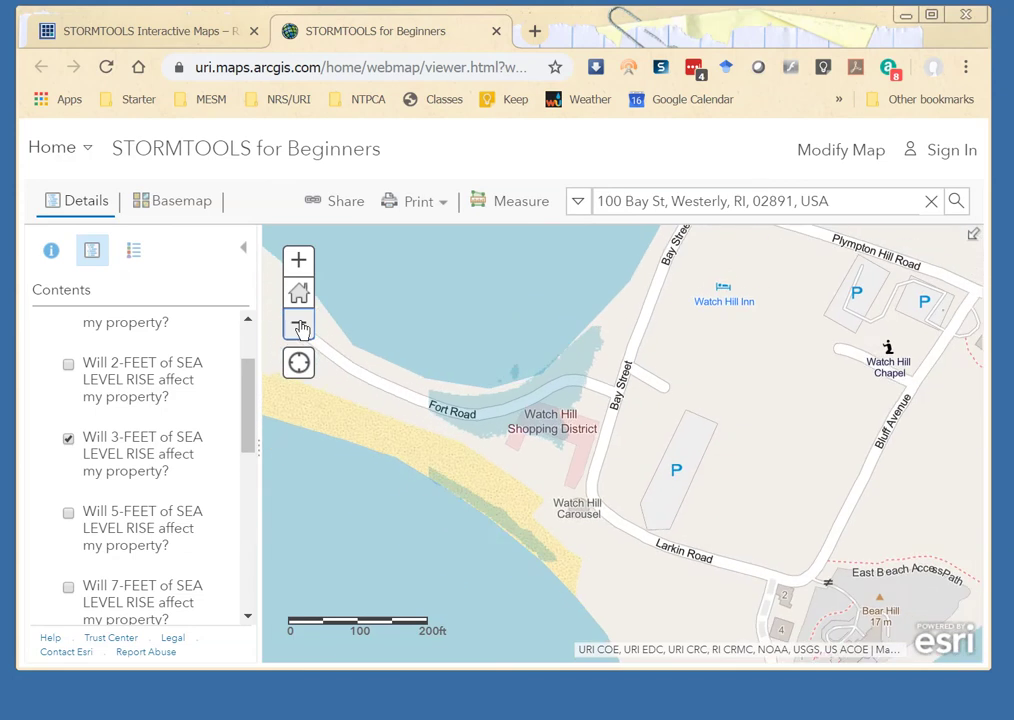
{"action": "left_click", "coordinate": [299, 324]}
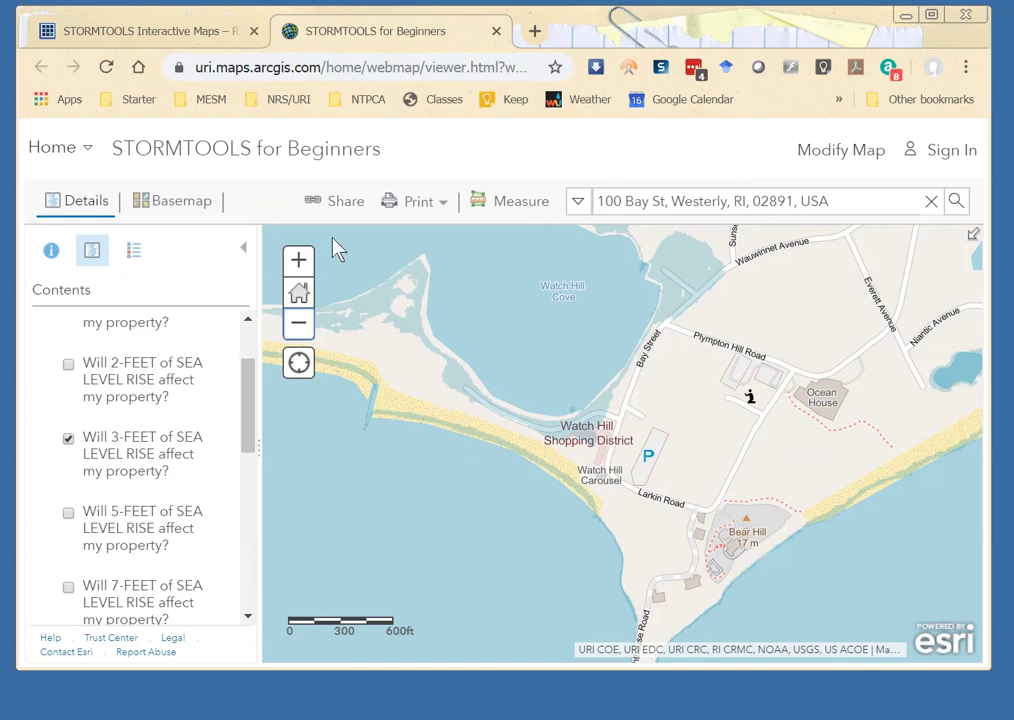
Step: Switch the basemap back to Imagery and zoom to the Watch Hill beach and harbor
{"action": "left_click", "coordinate": [190, 203]}
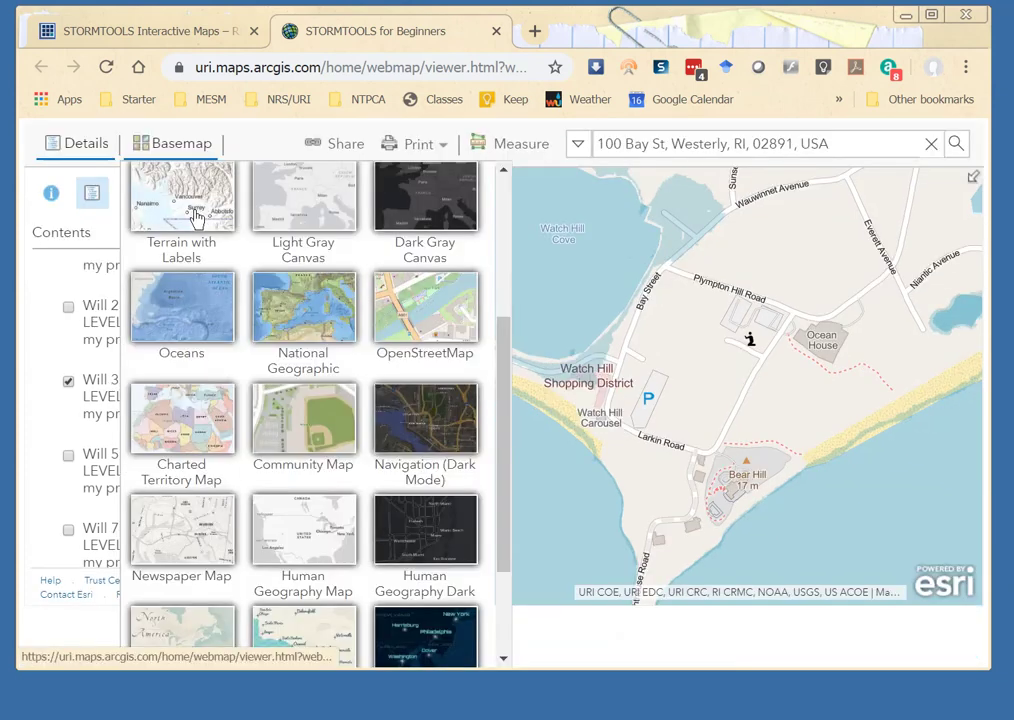
{"action": "left_click_drag", "start_coordinate": [502, 430], "coordinate": [310, 238]}
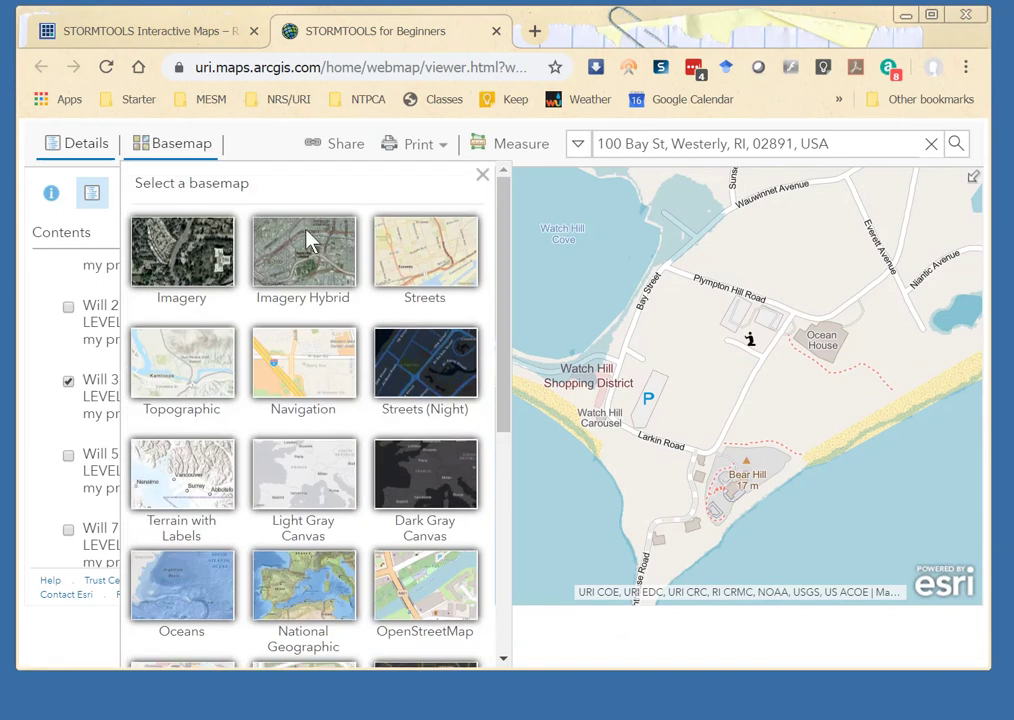
{"action": "left_click", "coordinate": [177, 262]}
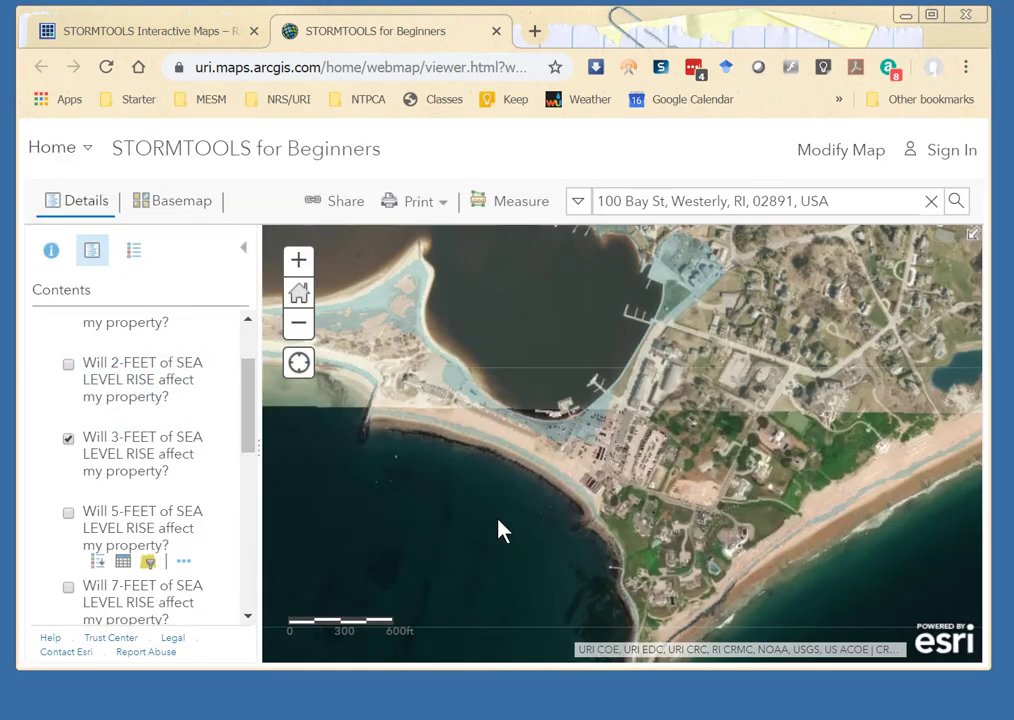
{"action": "scroll", "coordinate": [499, 521], "scroll_direction": "down", "scroll_amount": 1}
{"action": "scroll", "coordinate": [499, 530], "scroll_direction": "up", "scroll_amount": 2}
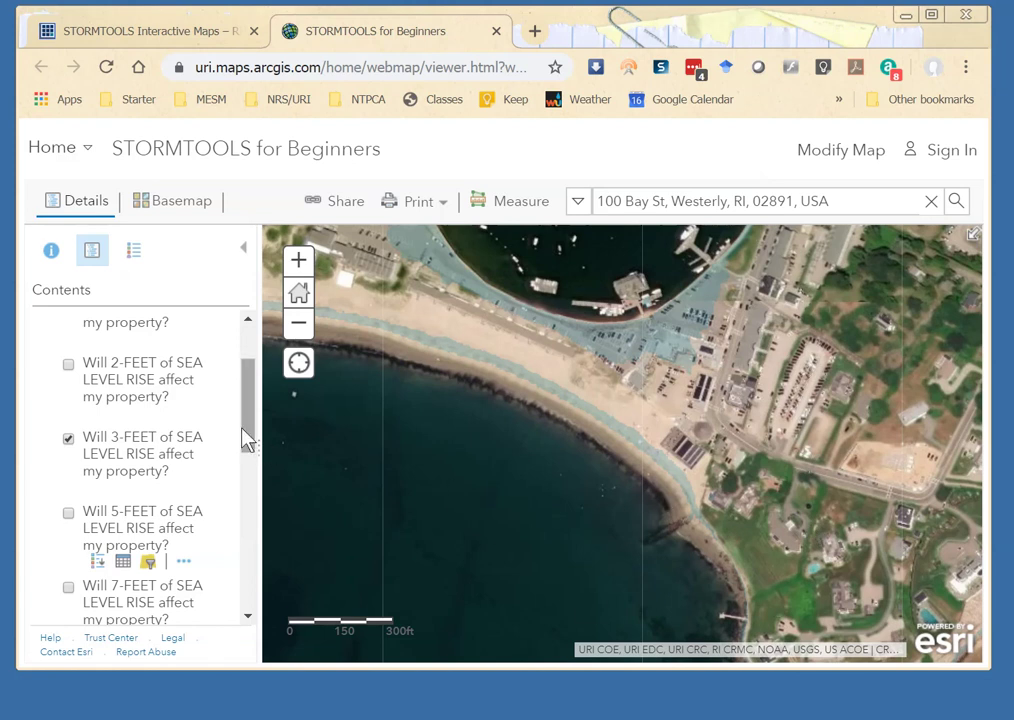
{"action": "left_click_drag", "start_coordinate": [244, 425], "coordinate": [274, 536]}
Step: Turn off the 3-FEET layer and turn on the 100-year coastal storm flood depth layer
{"action": "left_click", "coordinate": [68, 369]}
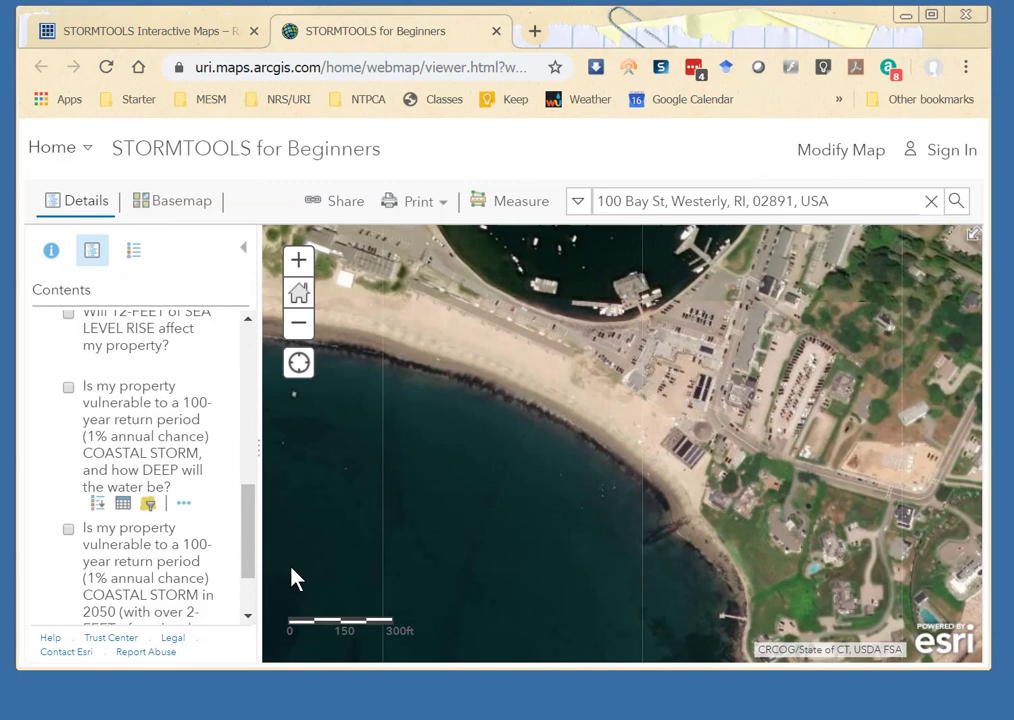
{"action": "left_click", "coordinate": [67, 388]}
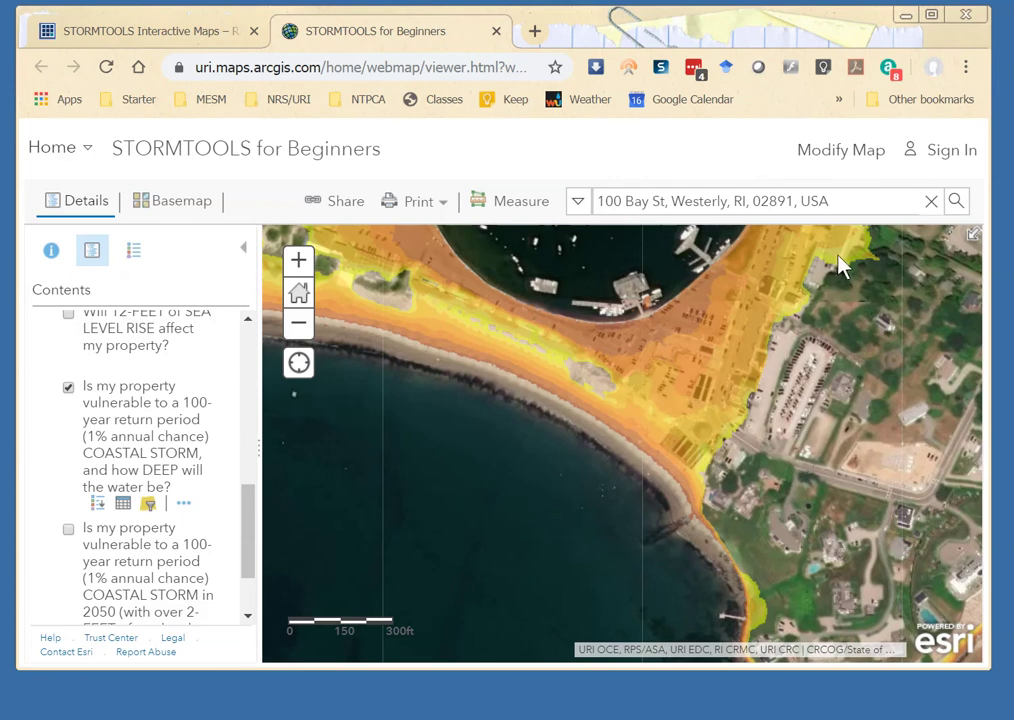
Step: Read the 9.11 ft and 9.00 ft harbor depths, then switch off the 100-year storm layer
{"action": "left_click", "coordinate": [697, 316]}
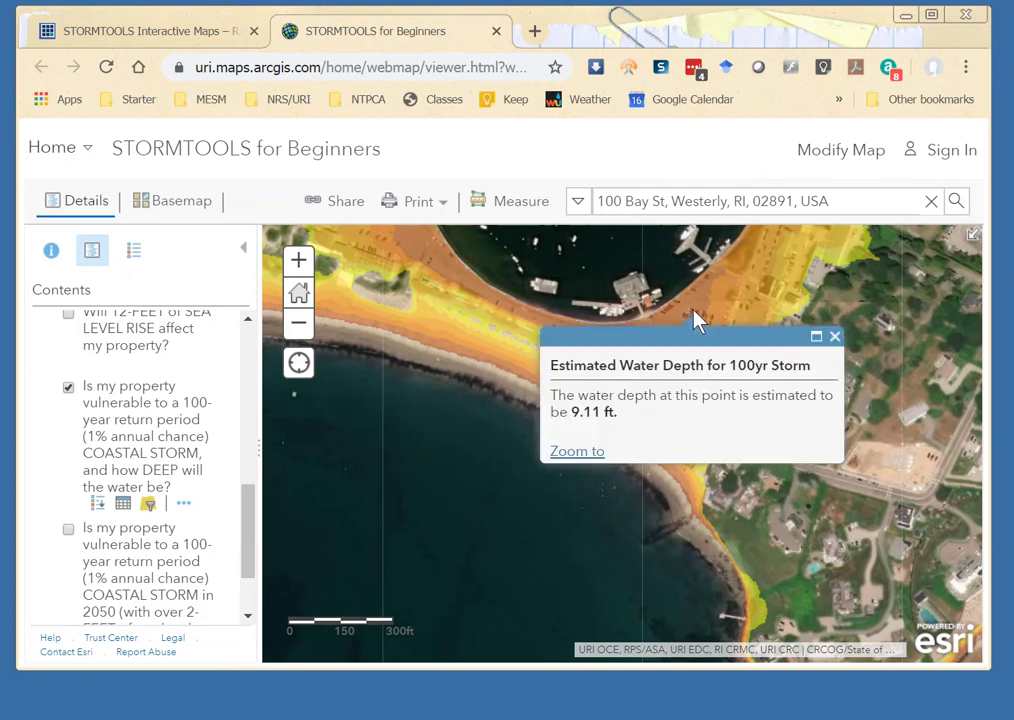
{"action": "left_click", "coordinate": [695, 303]}
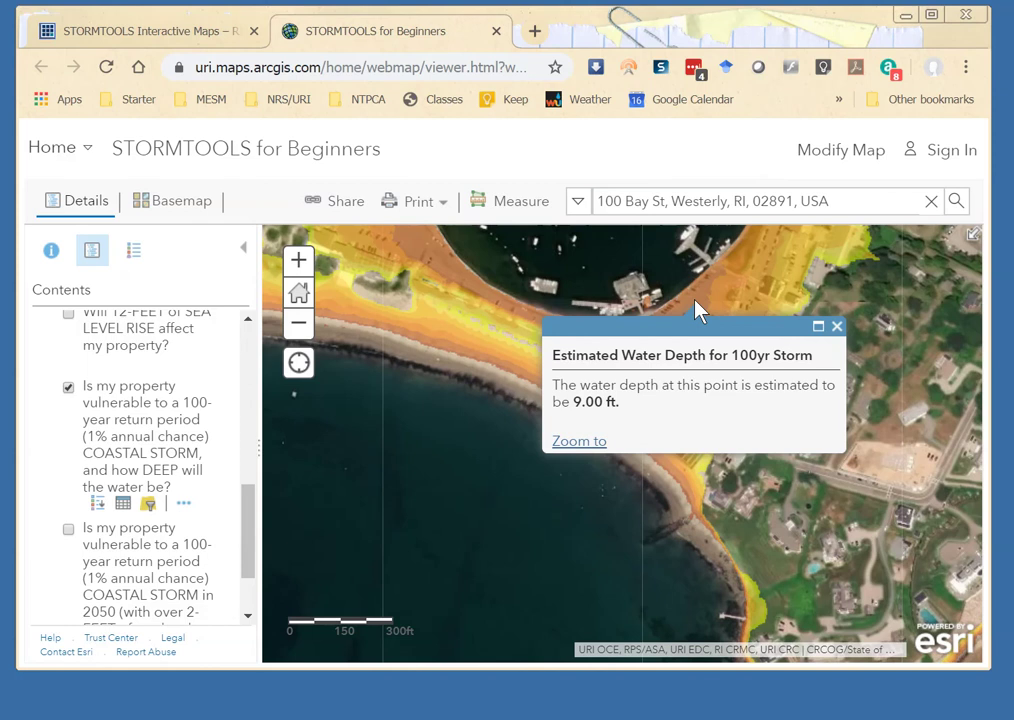
{"action": "left_click", "coordinate": [68, 386]}
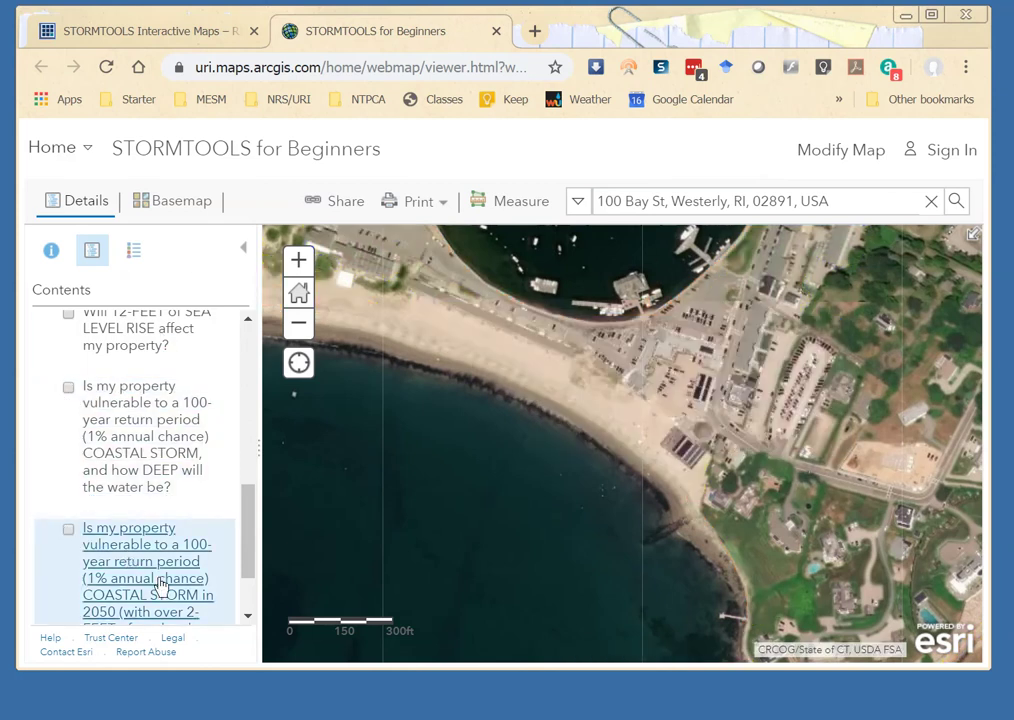
Step: Enable the 2050 coastal storm layer and check its 11.29 ft harbor-edge depth
{"action": "left_click_drag", "start_coordinate": [247, 568], "coordinate": [247, 593]}
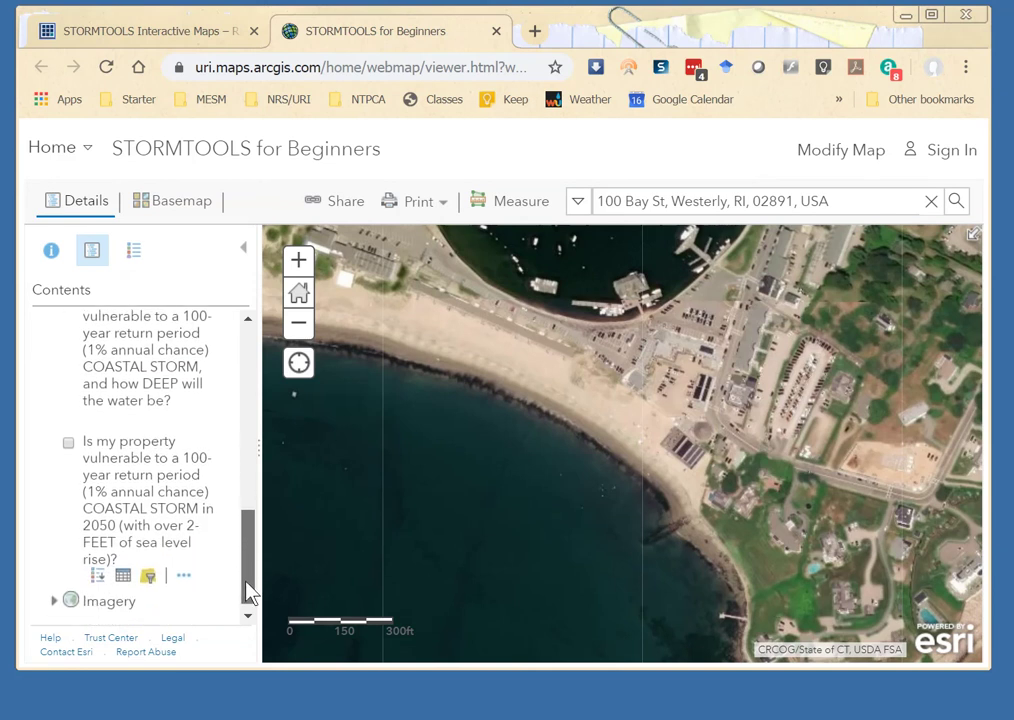
{"action": "left_click", "coordinate": [68, 443]}
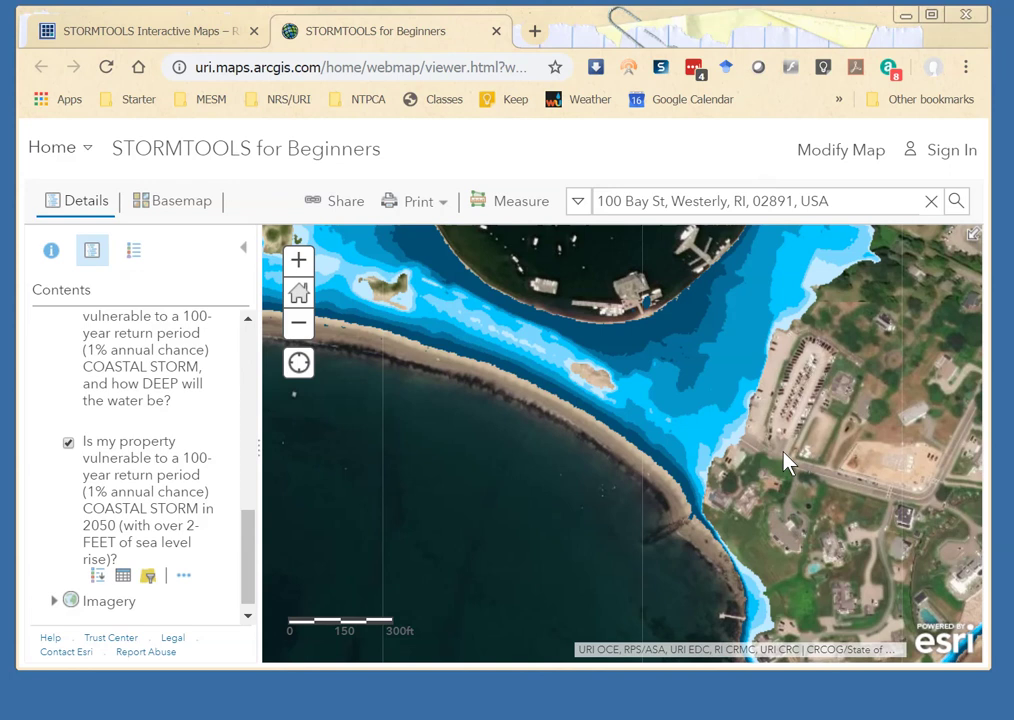
{"action": "left_click", "coordinate": [660, 342]}
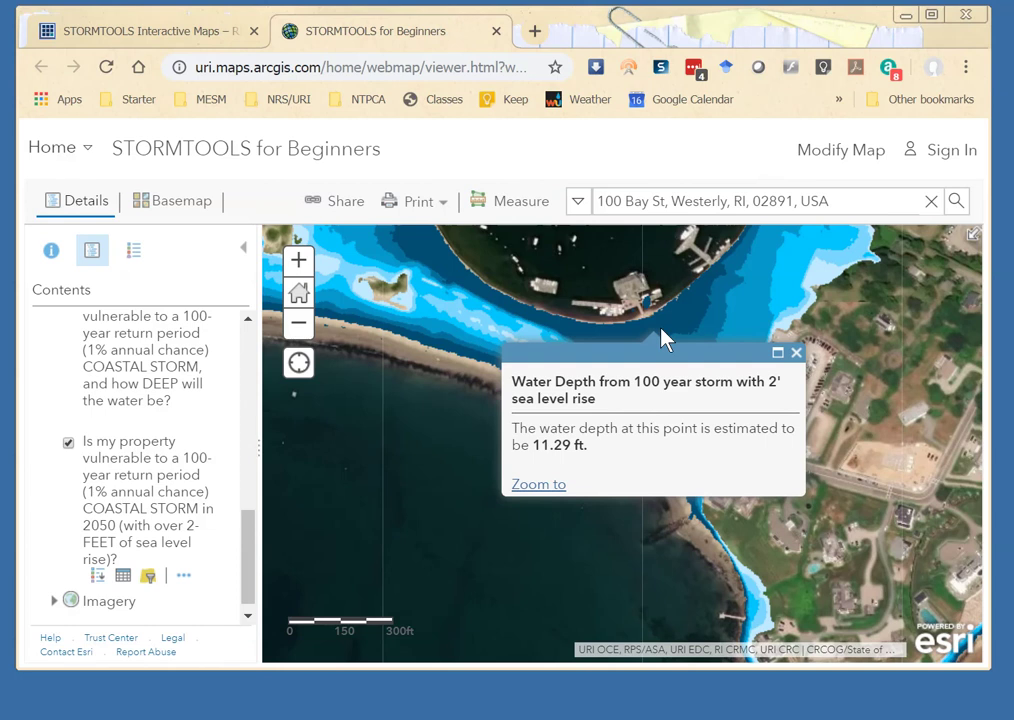
Step: Dismiss the depth popup and pan the flood map to the northern harbor shoreline
{"action": "left_click", "coordinate": [796, 353]}
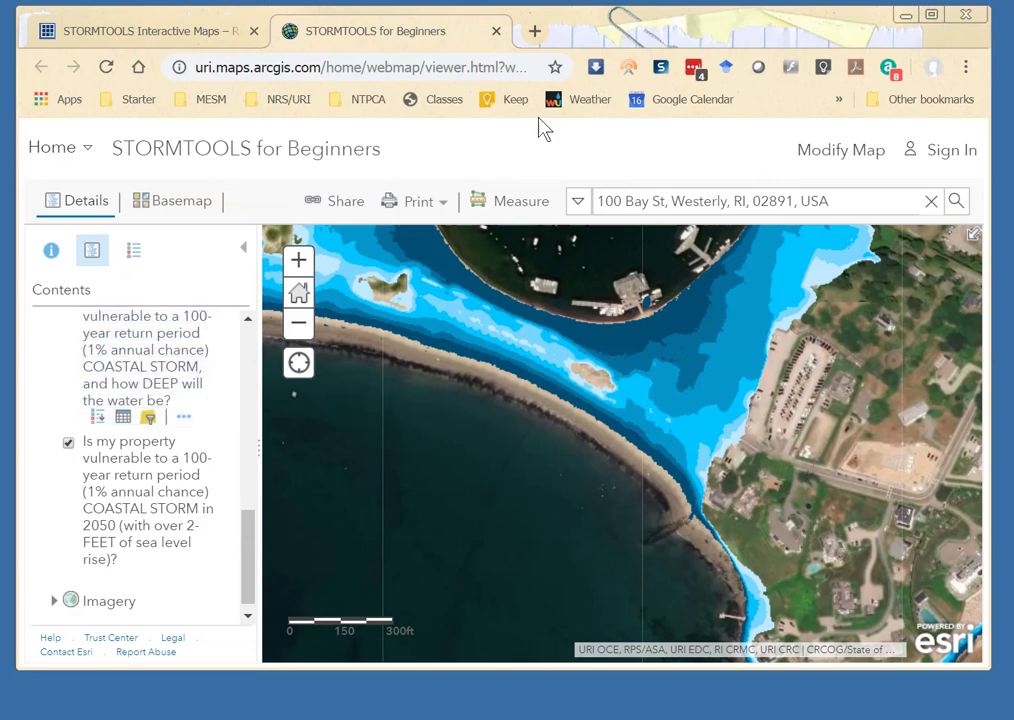
{"action": "left_click_drag", "start_coordinate": [752, 316], "coordinate": [676, 368]}
{"action": "mouse_move", "coordinate": [711, 340]}
{"action": "left_mouse_down"}
{"action": "mouse_move", "coordinate": [640, 475]}
{"action": "mouse_move", "coordinate": [622, 487]}
{"action": "left_mouse_up"}
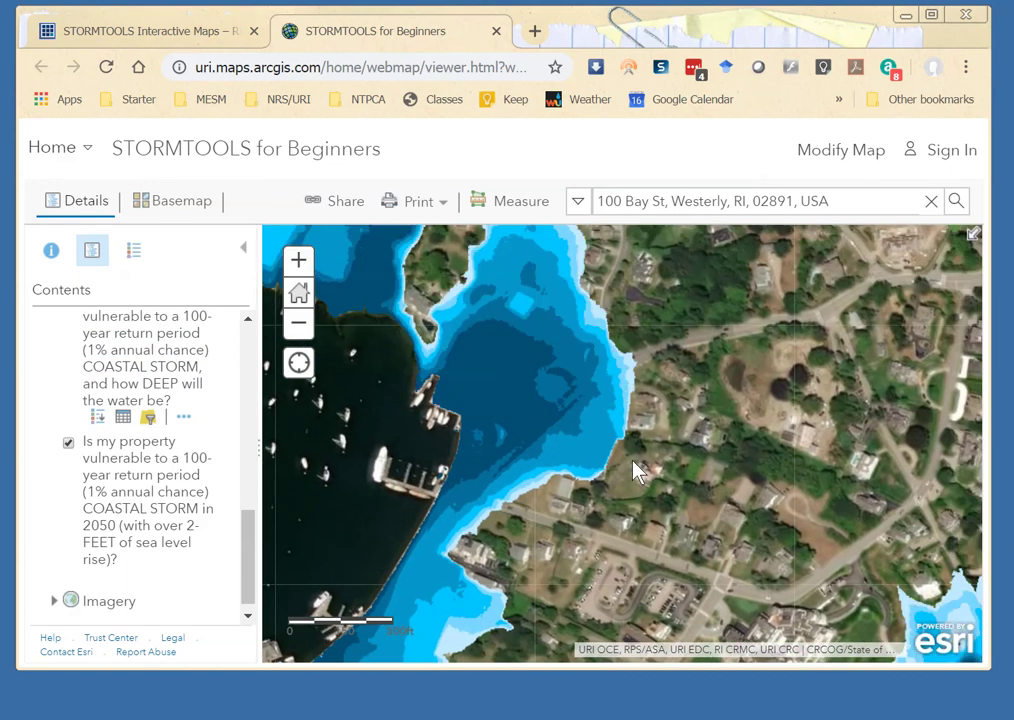
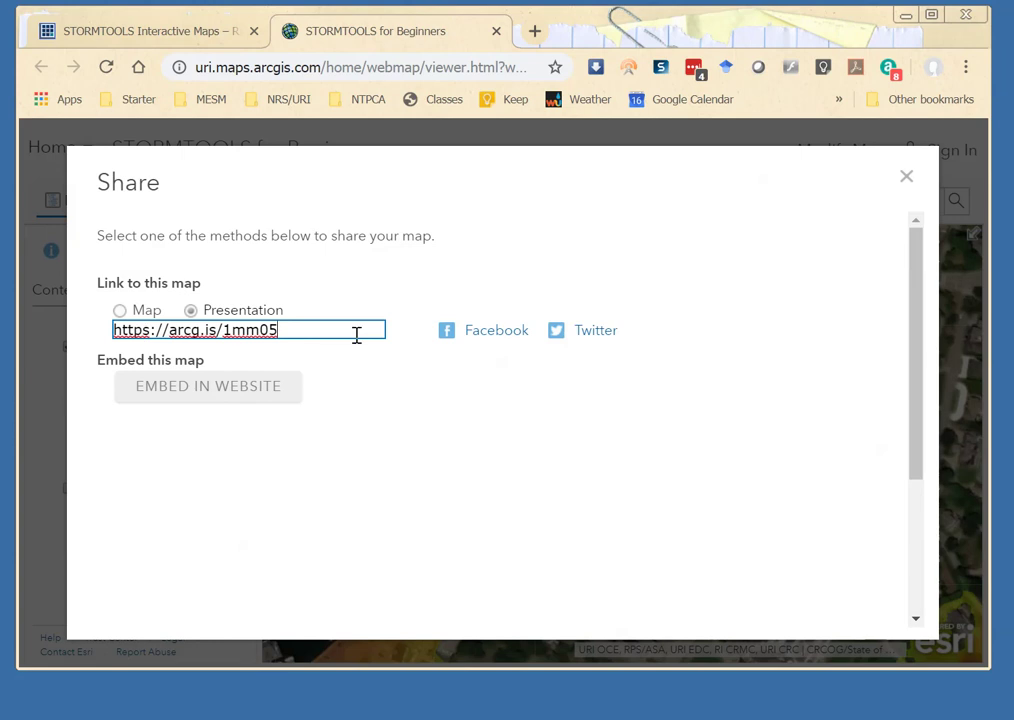
Step: Close the Share dialog, then open and dismiss the Measure tools without measuring
{"action": "left_click", "coordinate": [906, 178]}
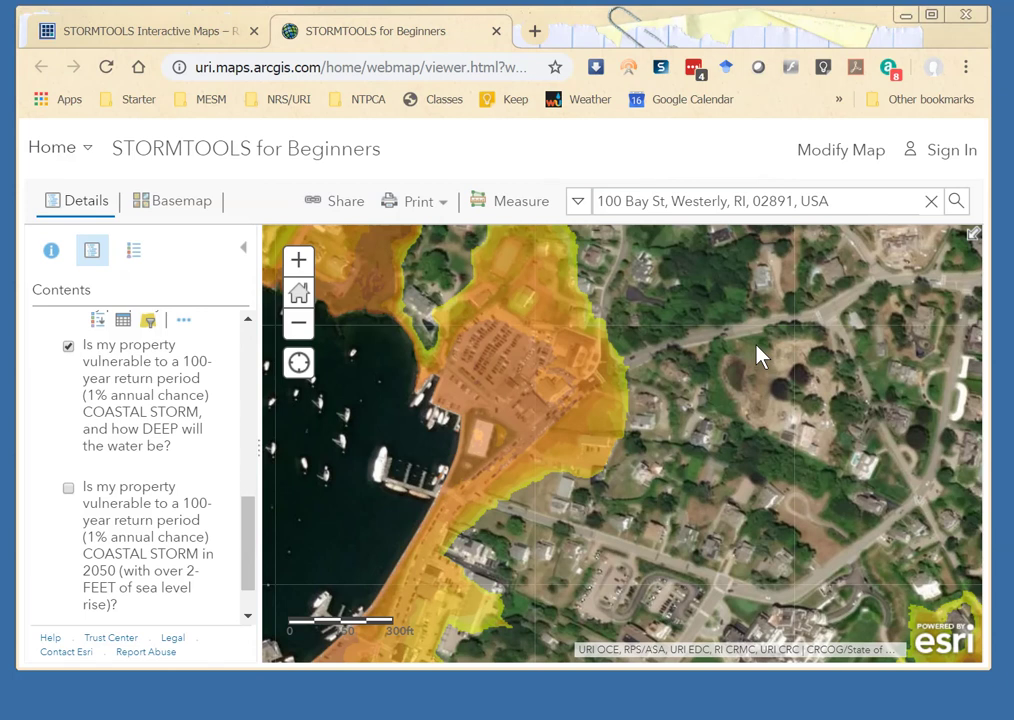
{"action": "left_click", "coordinate": [533, 210]}
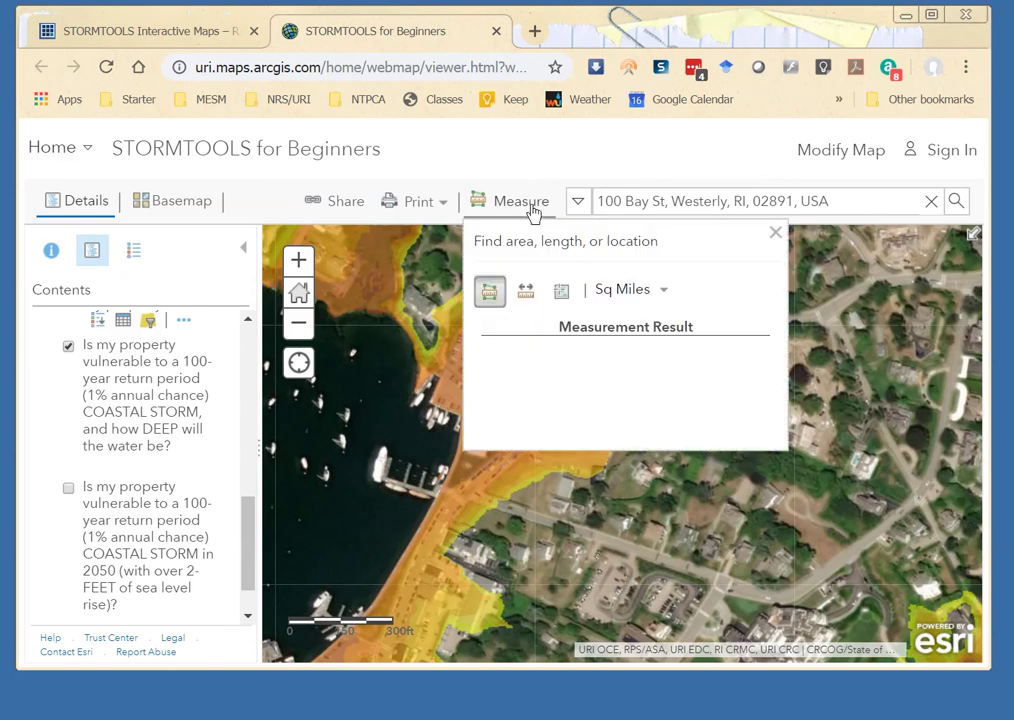
{"action": "left_click", "coordinate": [775, 233]}
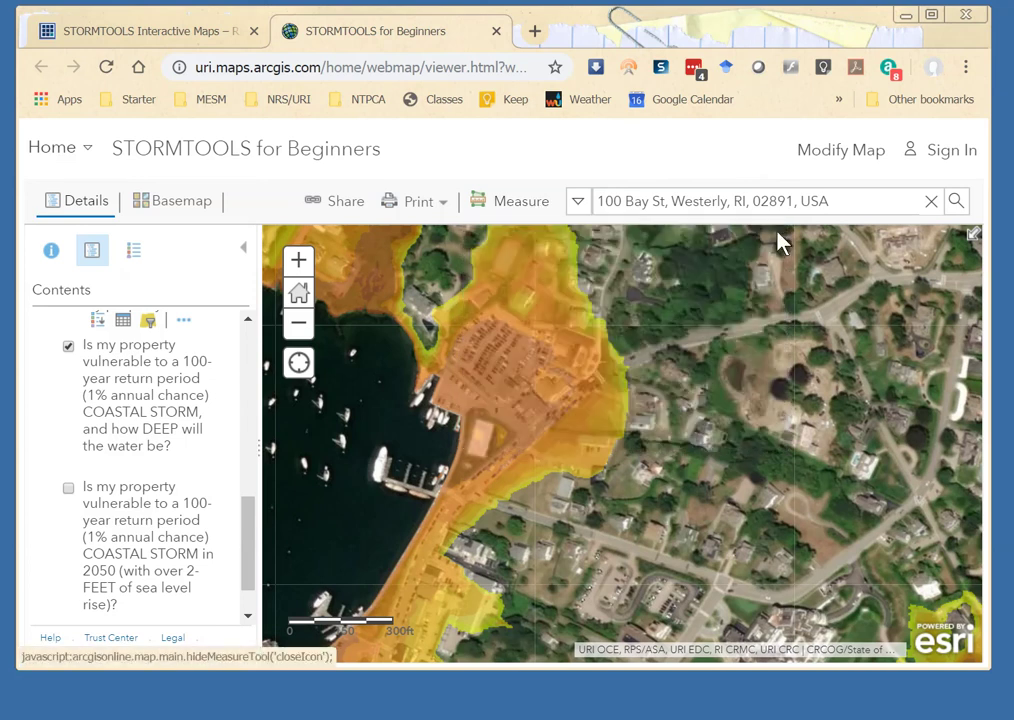
Step: Print the flood map as Map with Legend, then view the STORMTOOLS Interactive Maps tab
{"action": "left_click", "coordinate": [419, 207]}
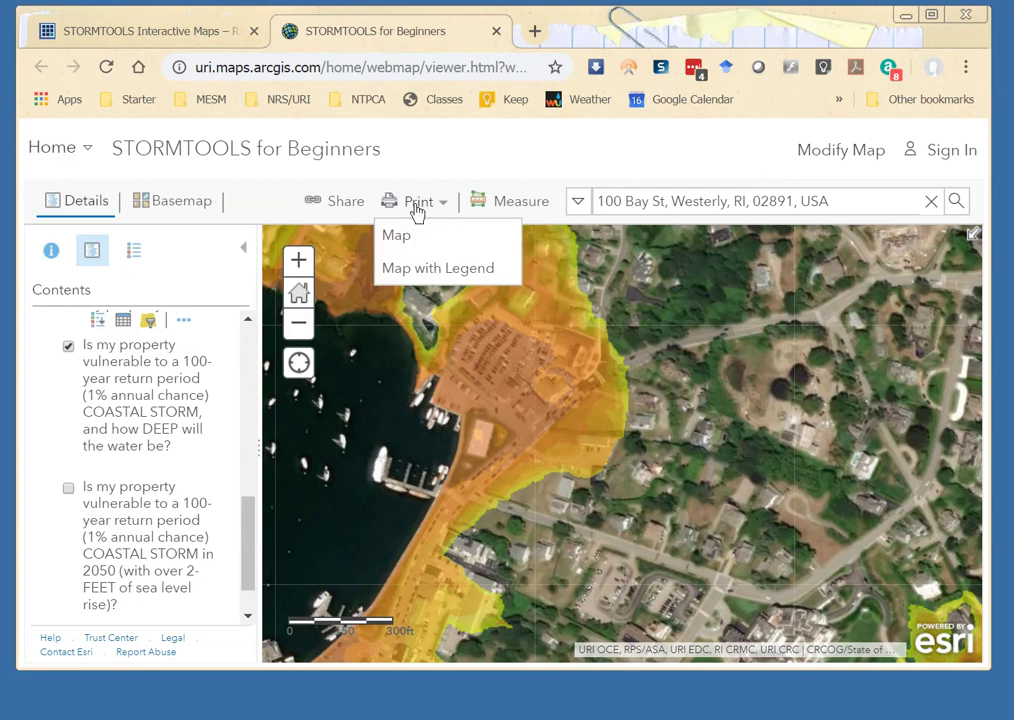
{"action": "left_click", "coordinate": [410, 268]}
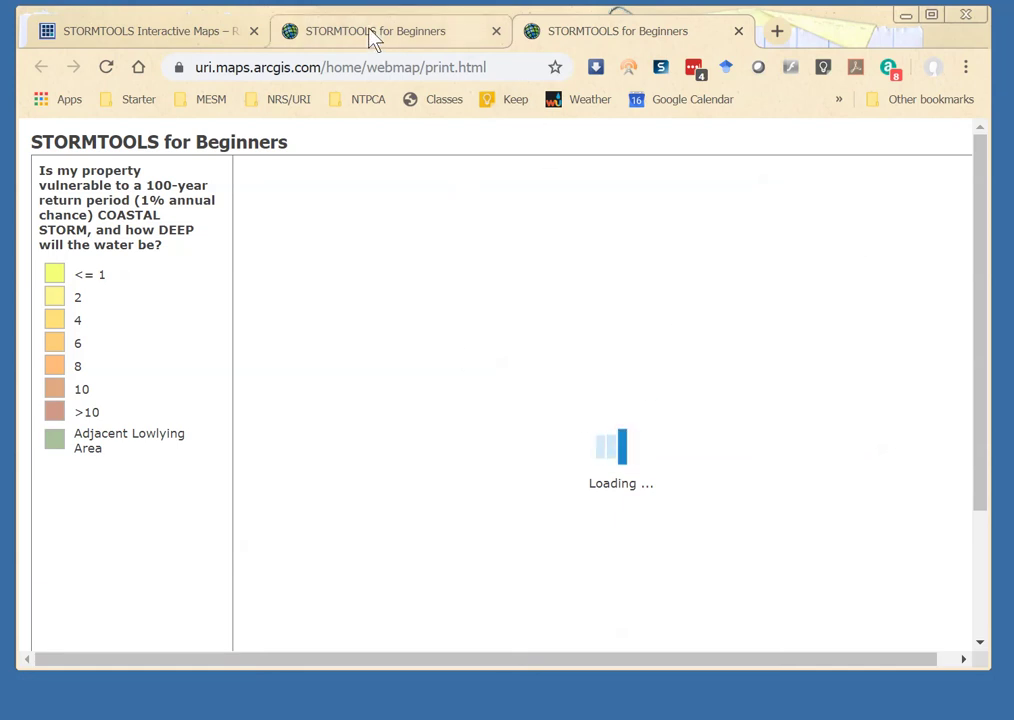
{"action": "left_click", "coordinate": [206, 34]}
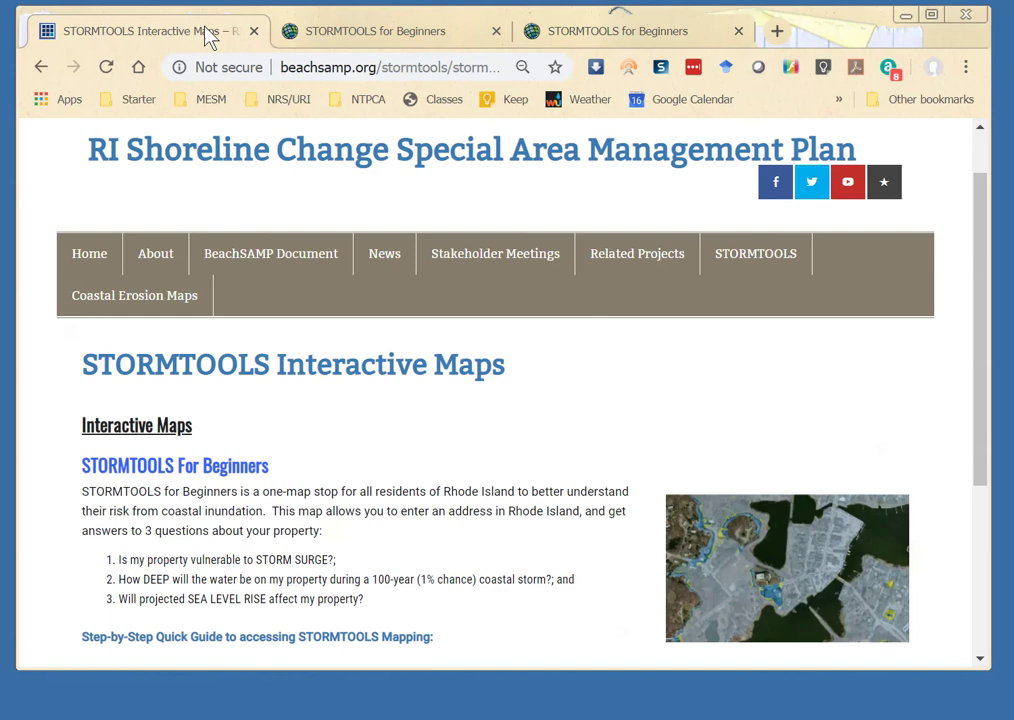
Step: Return to the map viewer tab and scroll the Contents list back to the top
{"action": "left_click", "coordinate": [407, 36]}
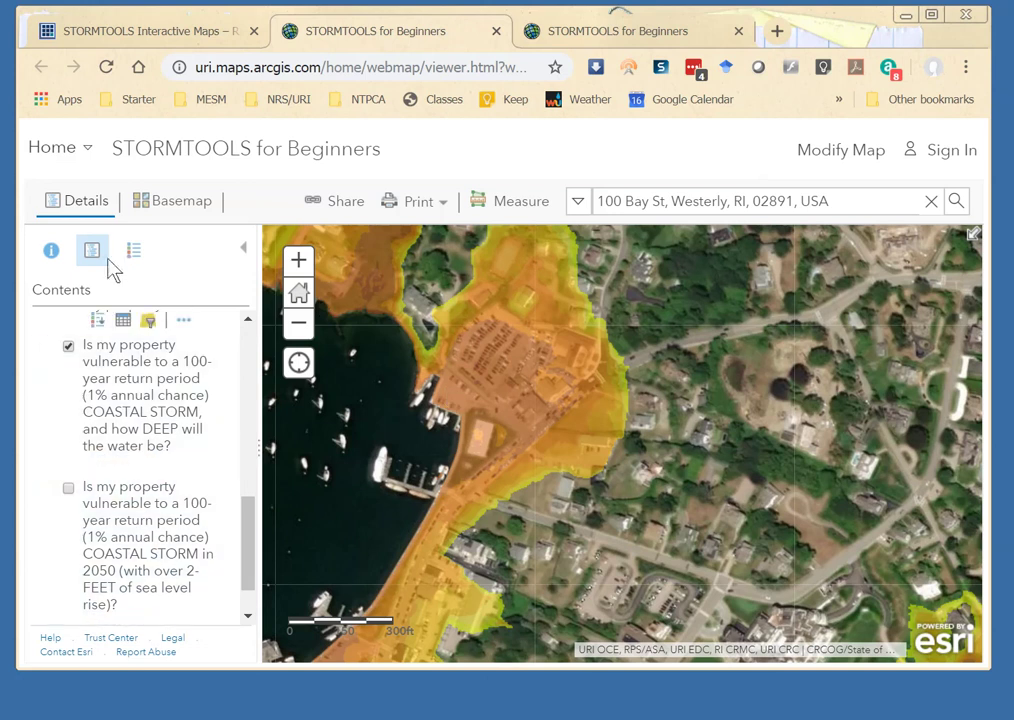
{"action": "left_click_drag", "start_coordinate": [250, 555], "coordinate": [262, 360]}
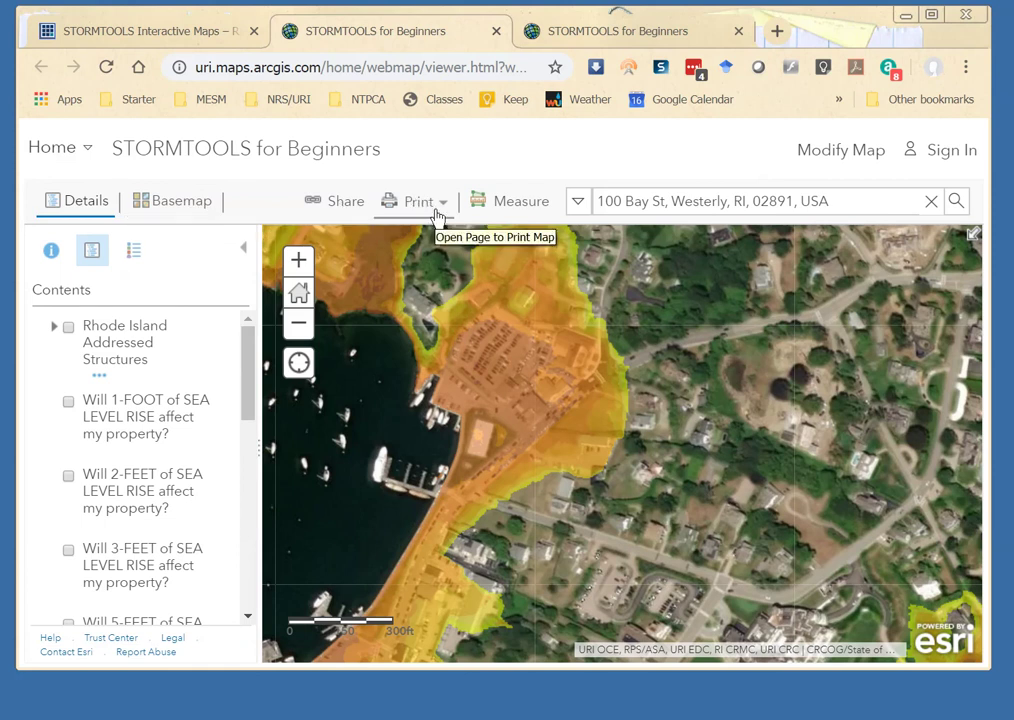
{"action": "left_click", "coordinate": [692, 36]}
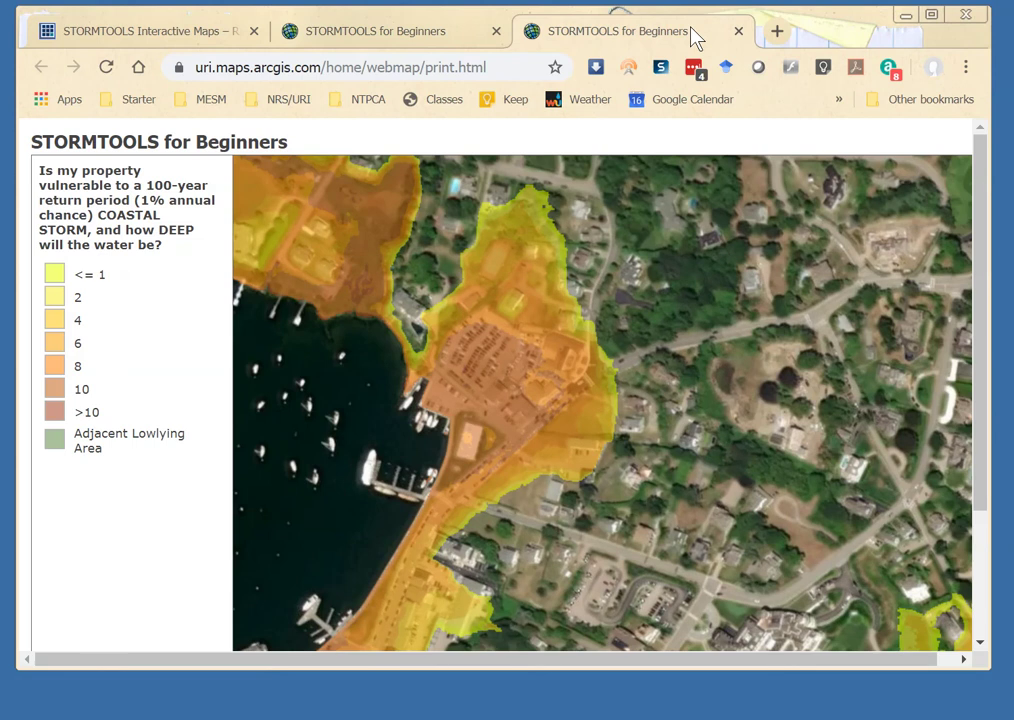
{"action": "right_click", "coordinate": [727, 263]}
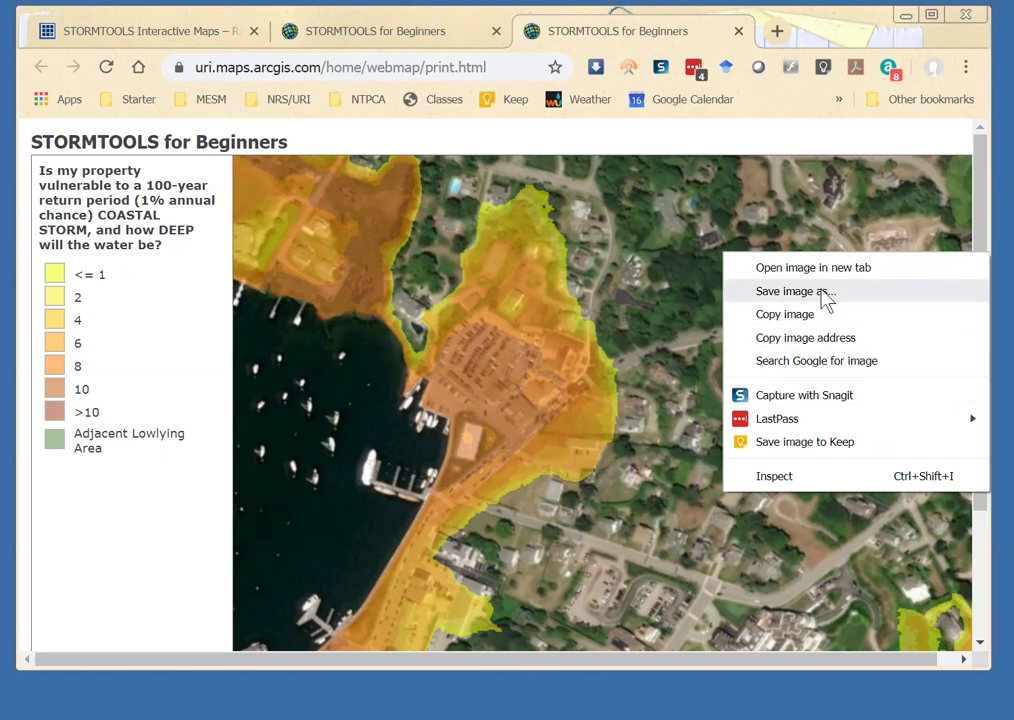
{"action": "left_click", "coordinate": [790, 291]}
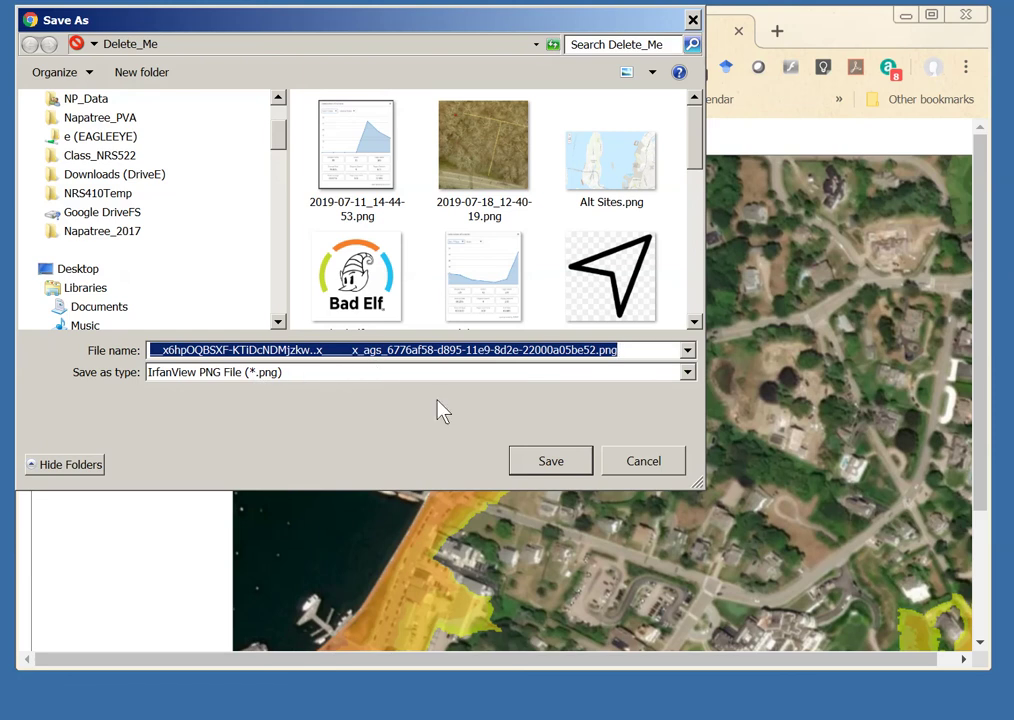
{"action": "left_click", "coordinate": [643, 462]}
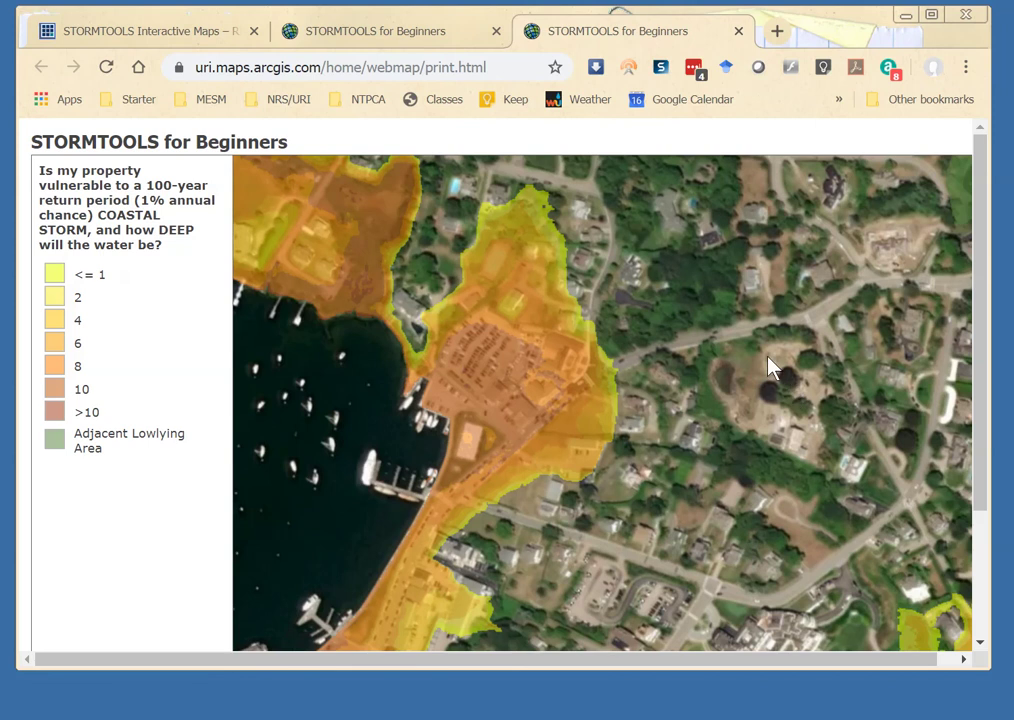
{"action": "left_click", "coordinate": [395, 36]}
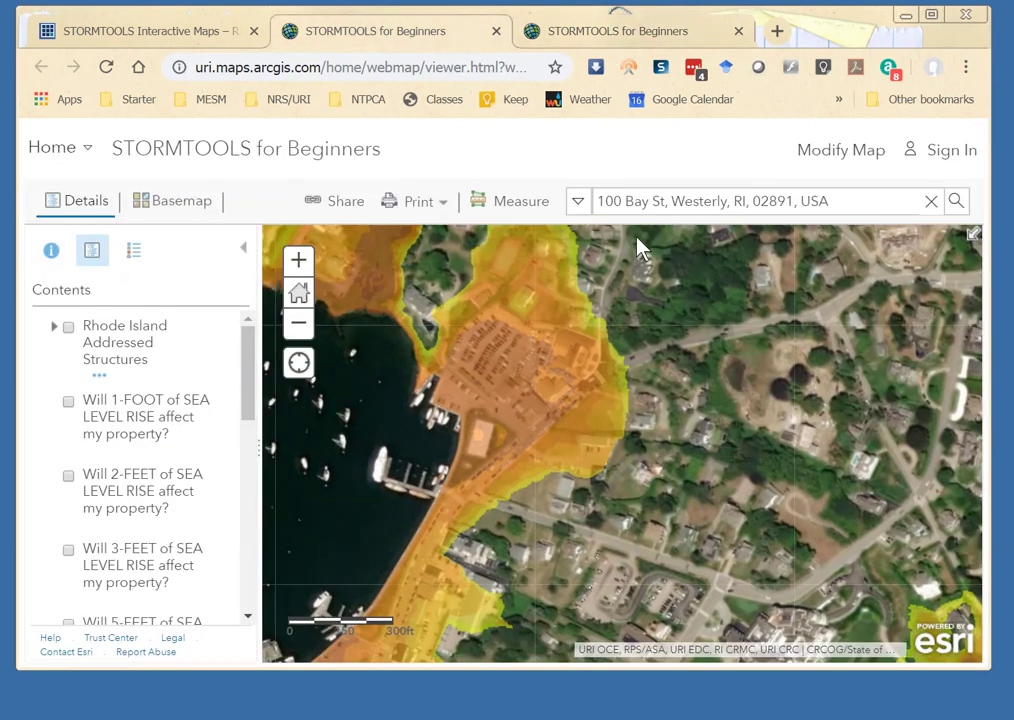